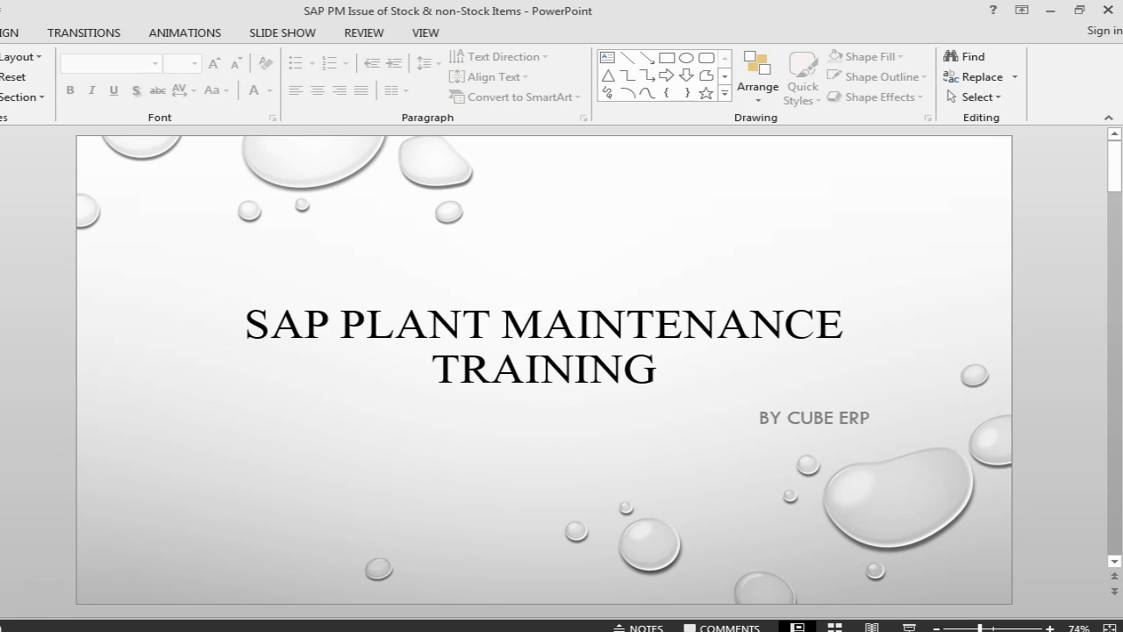
Advance from the title slide to the 'Issue Non-Stock Item – Create Order' slide.
key(Page_Down)
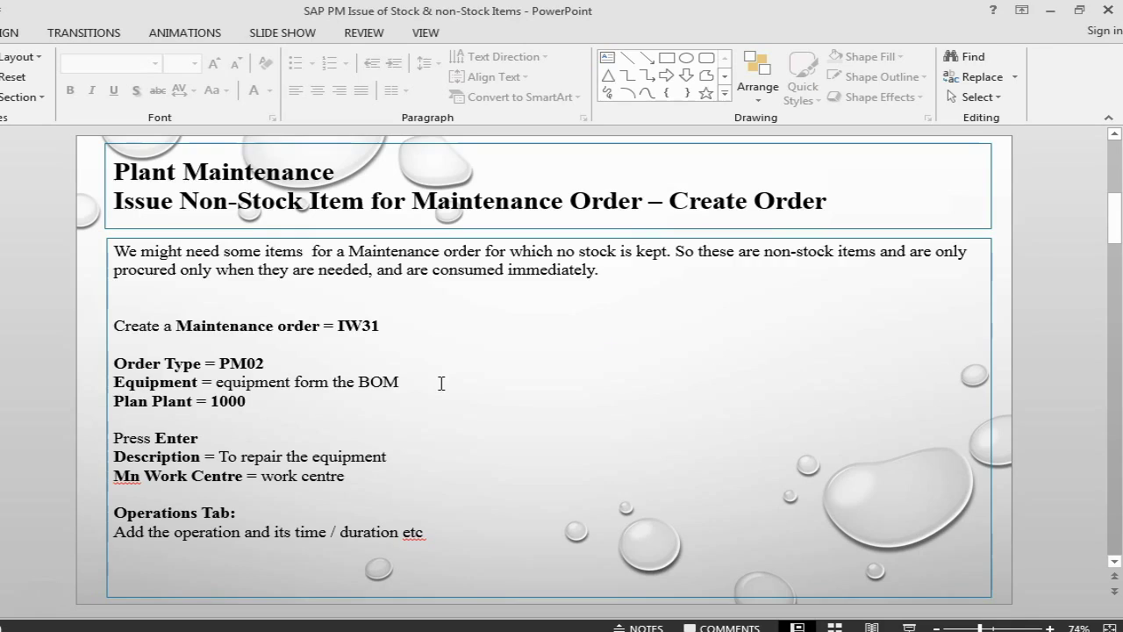
In SAP, start transaction /nIW31 to create a maintenance order.
key(alt+Tab)
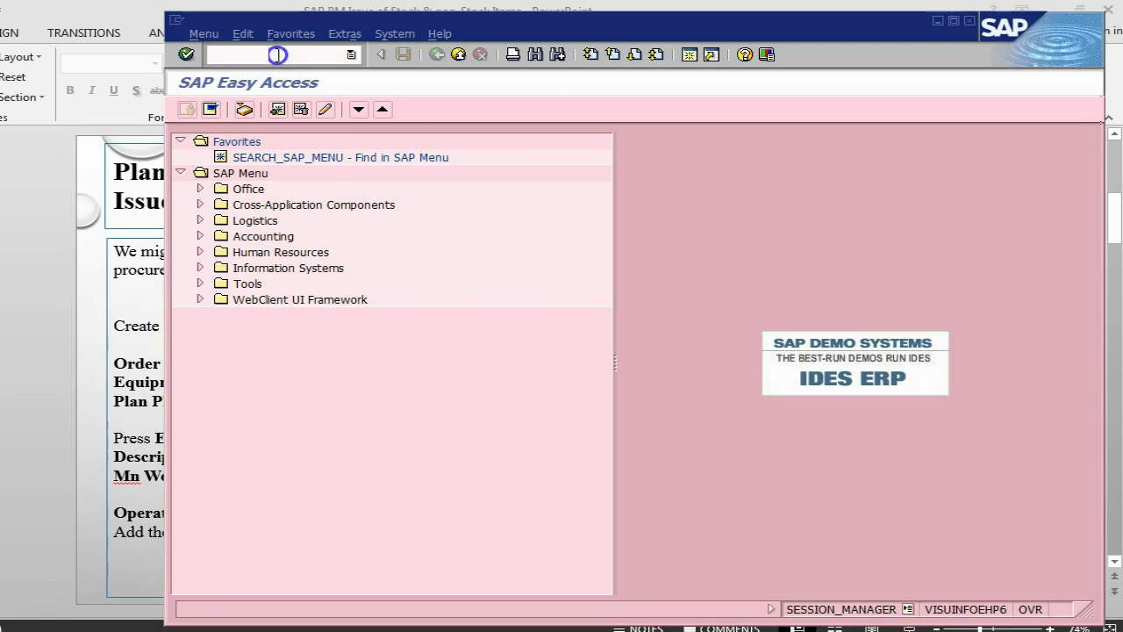
click(278, 54)
text(/niw31)
key(Return)
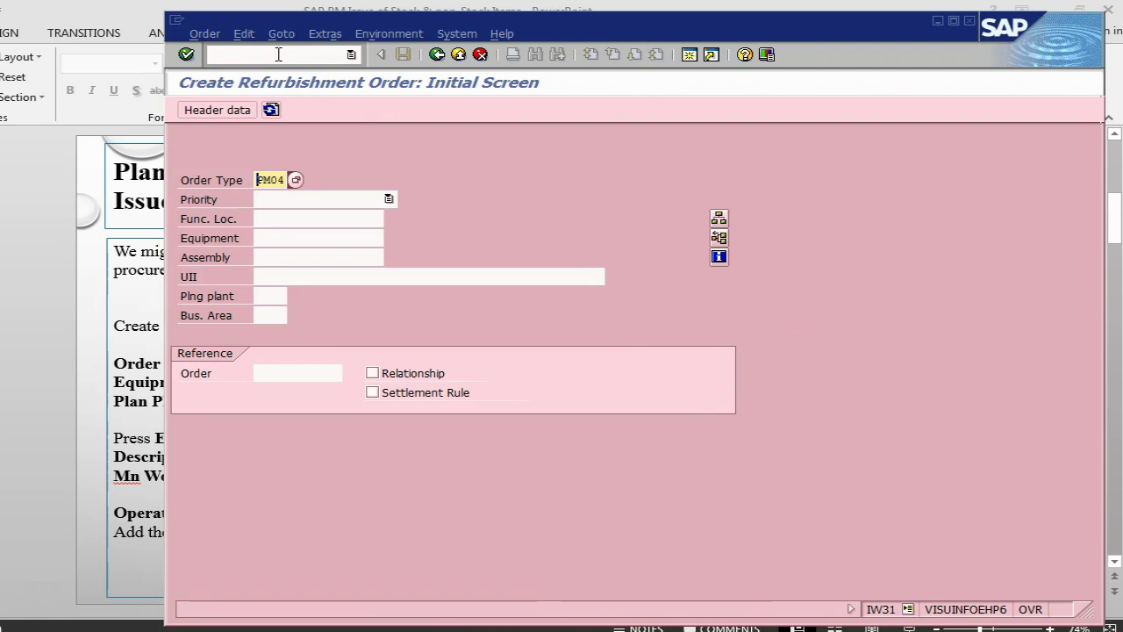
key(alt+Tab)
key(alt+Tab)
Enter order type PM02, equipment desktop, planning plant 1000 and business area 1000.
click(295, 179)
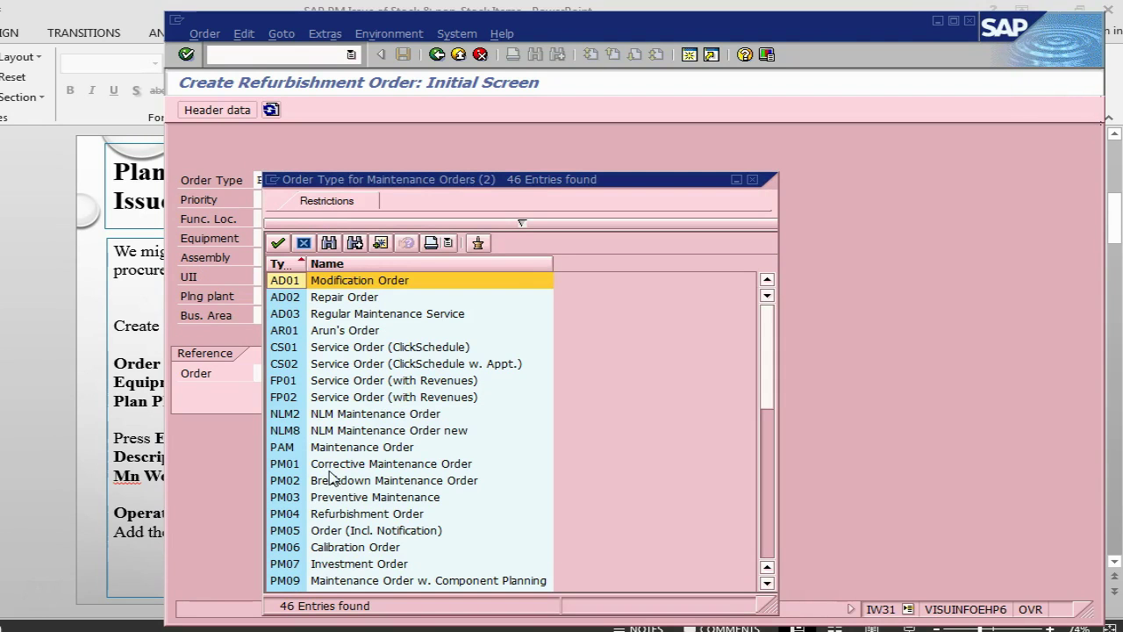
double_click(332, 488)
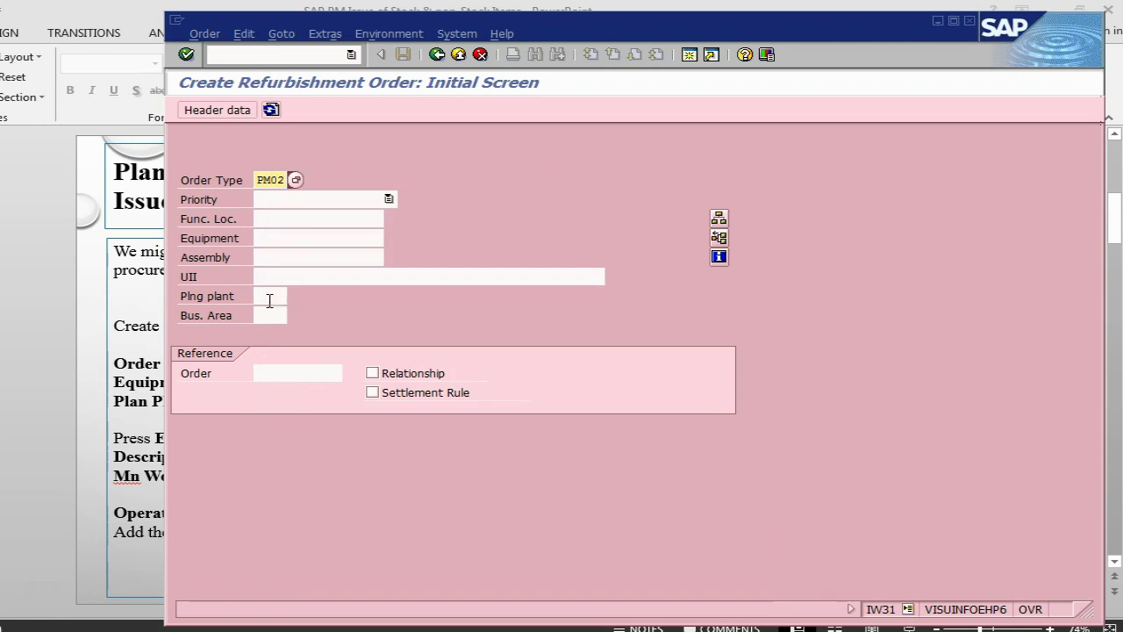
double_click(279, 237)
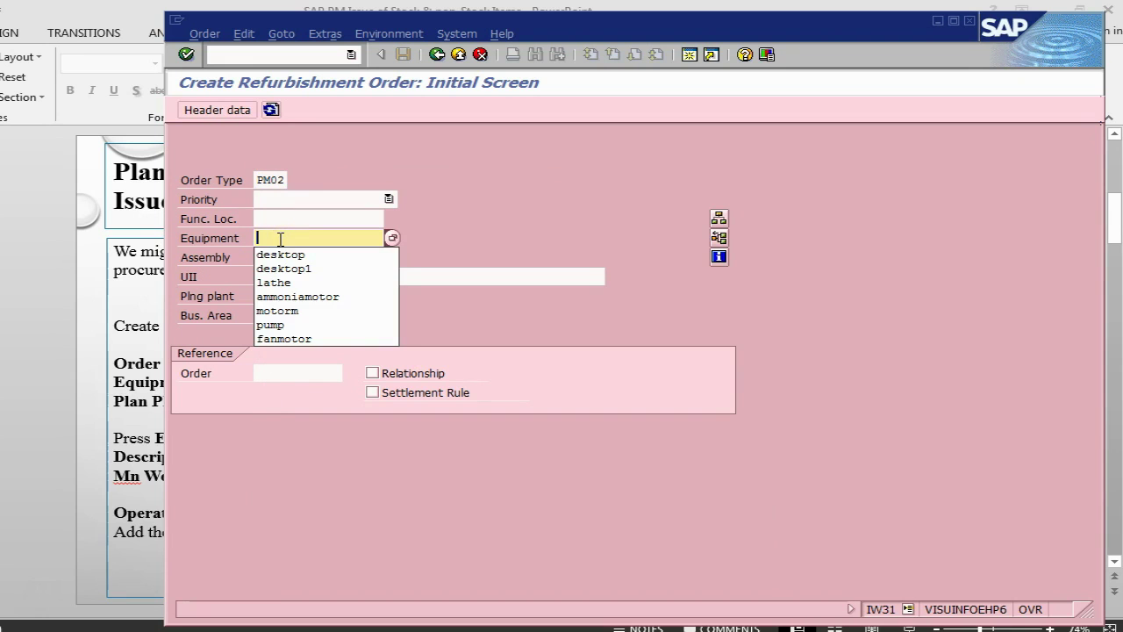
click(279, 255)
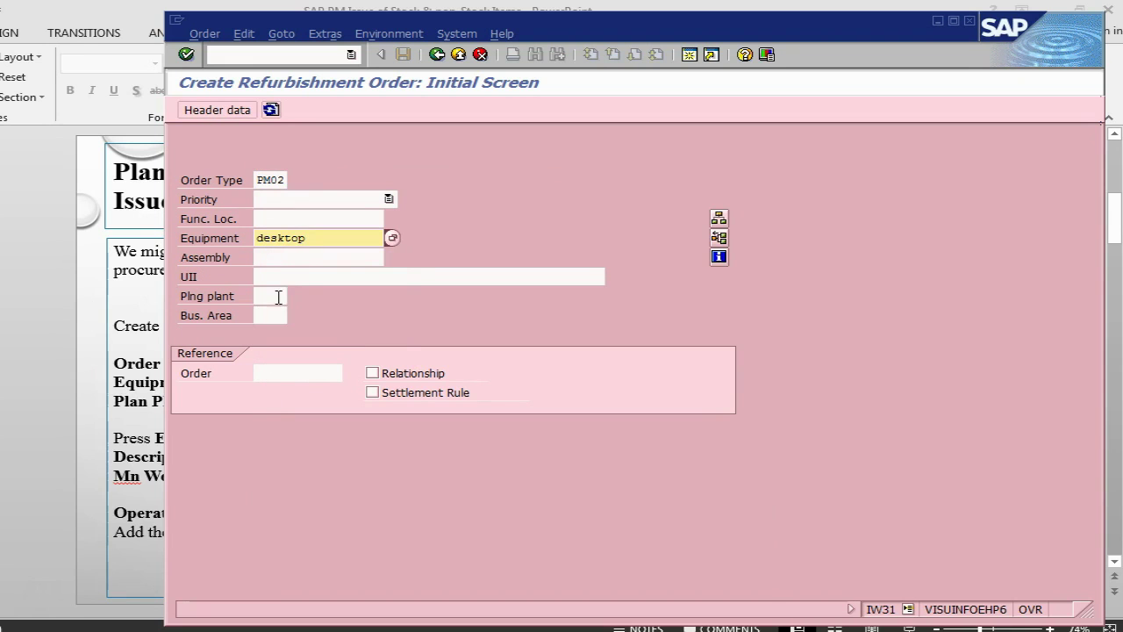
click(274, 295)
double_click(272, 289)
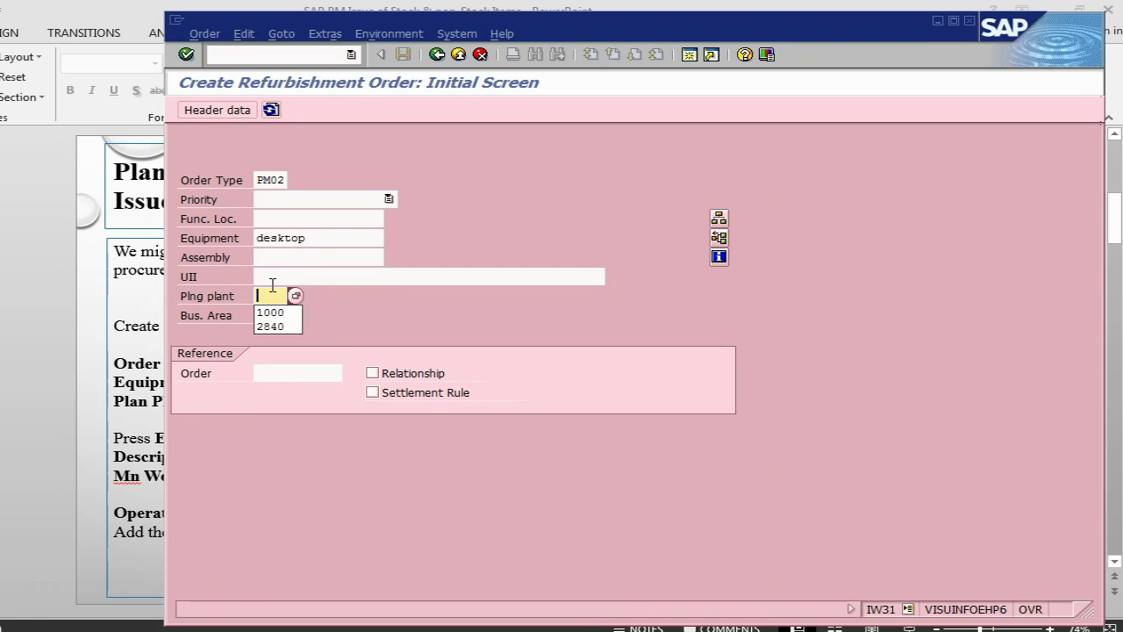
click(269, 311)
click(270, 333)
key(Return)
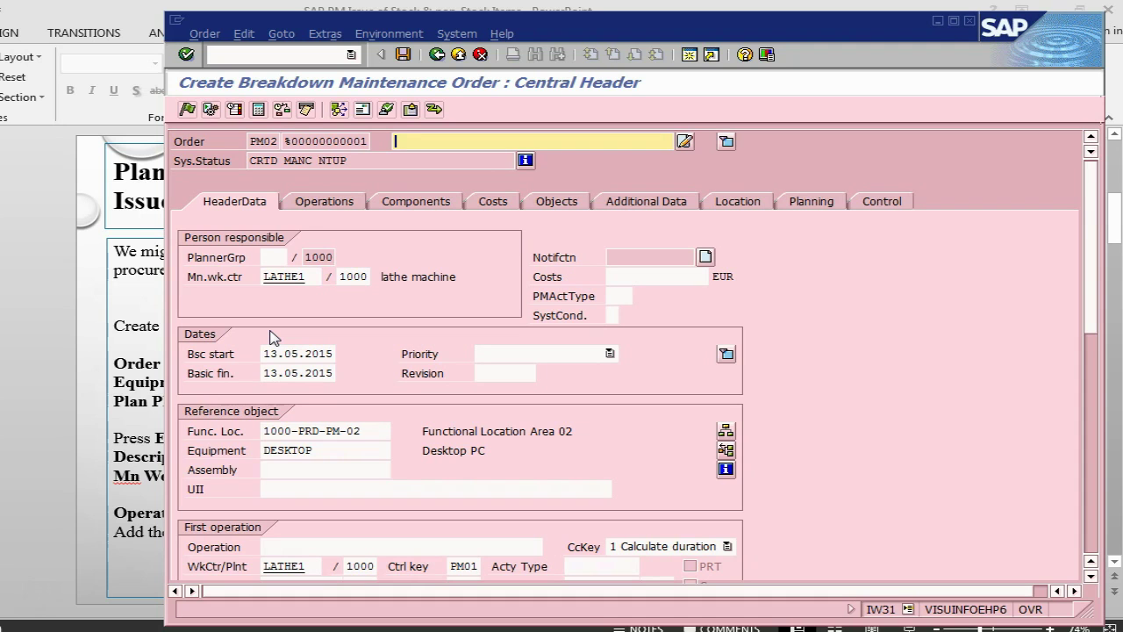
Set the order short text to 'replace the mouse with microsoft mouse'.
text(re)
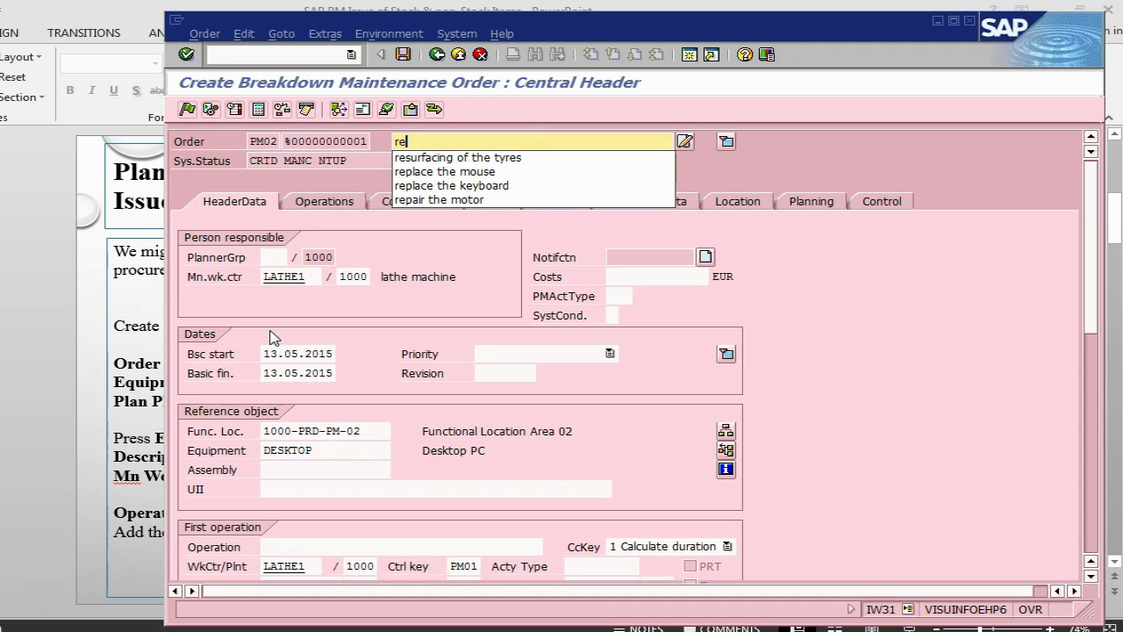
click(525, 173)
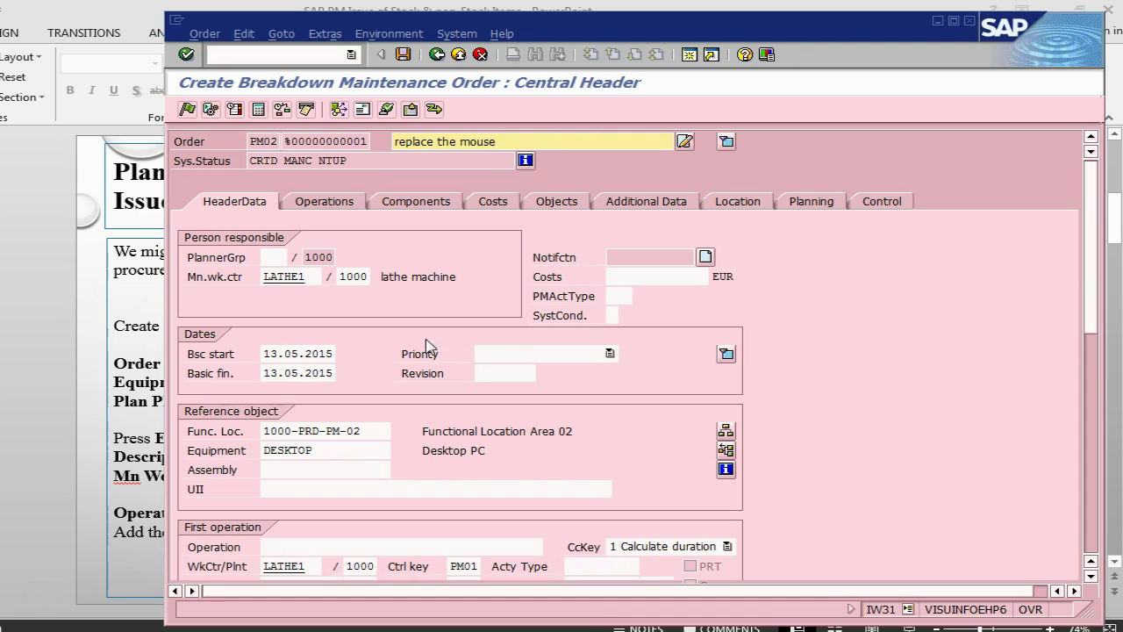
text(with microsoft mouse)
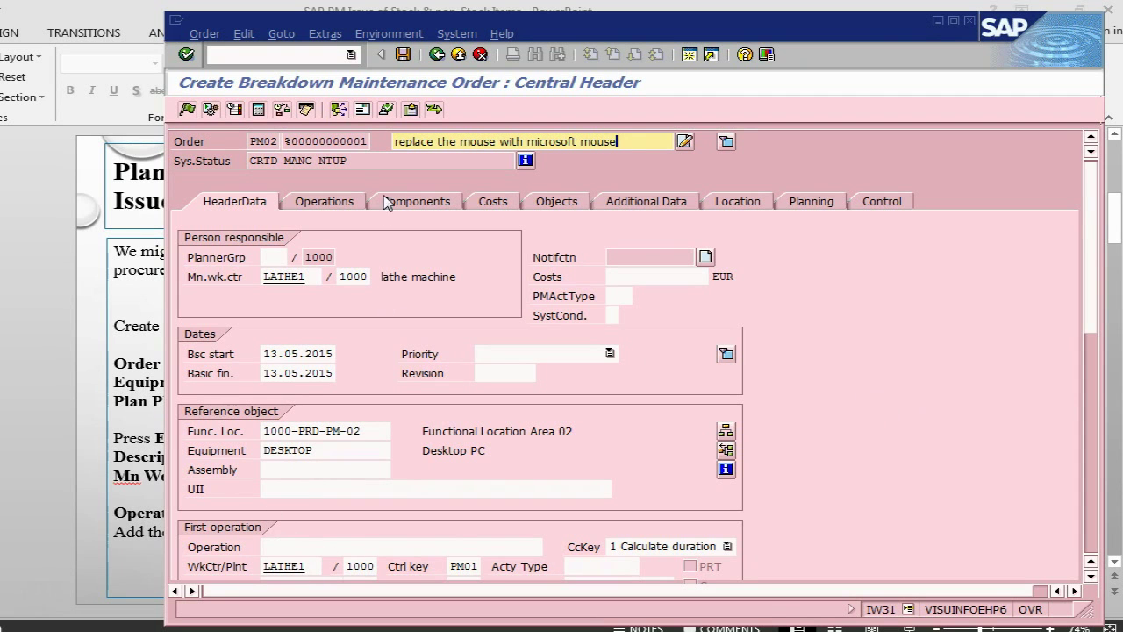
click(349, 209)
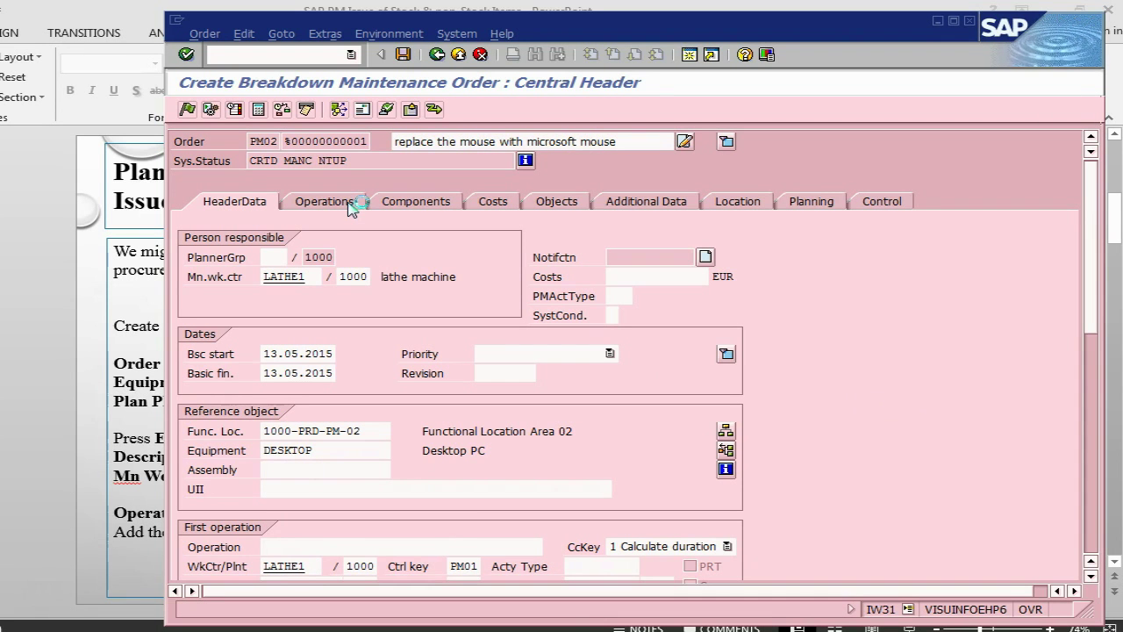
On the Operations tab, give operation 0010 work 1 HR, number 1 and duration 1 HR.
click(321, 204)
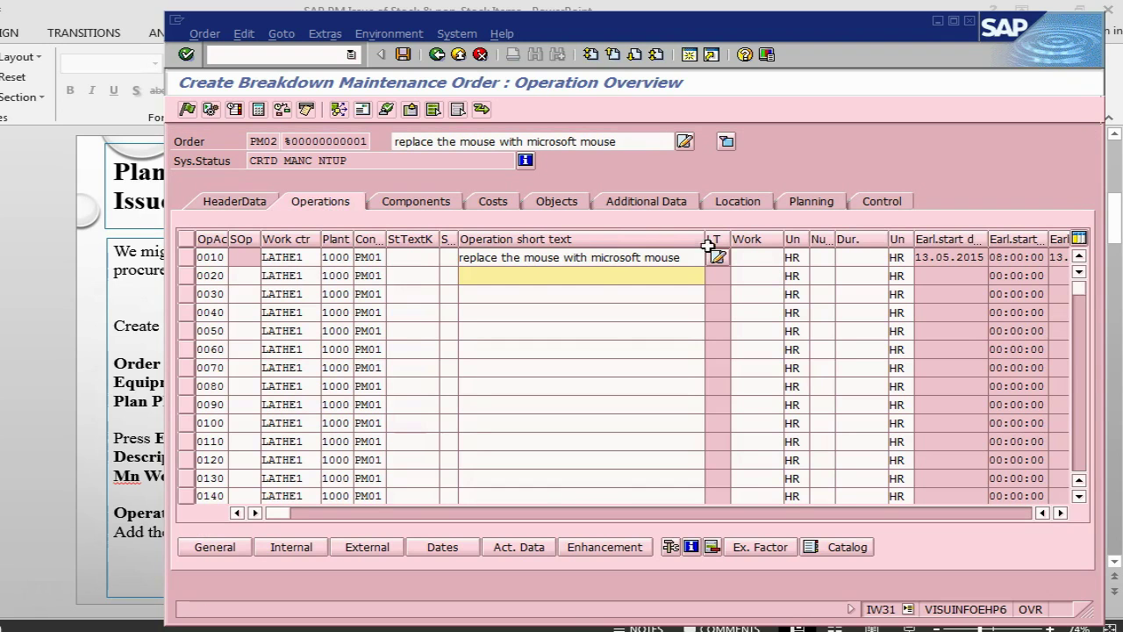
click(751, 257)
text(1)
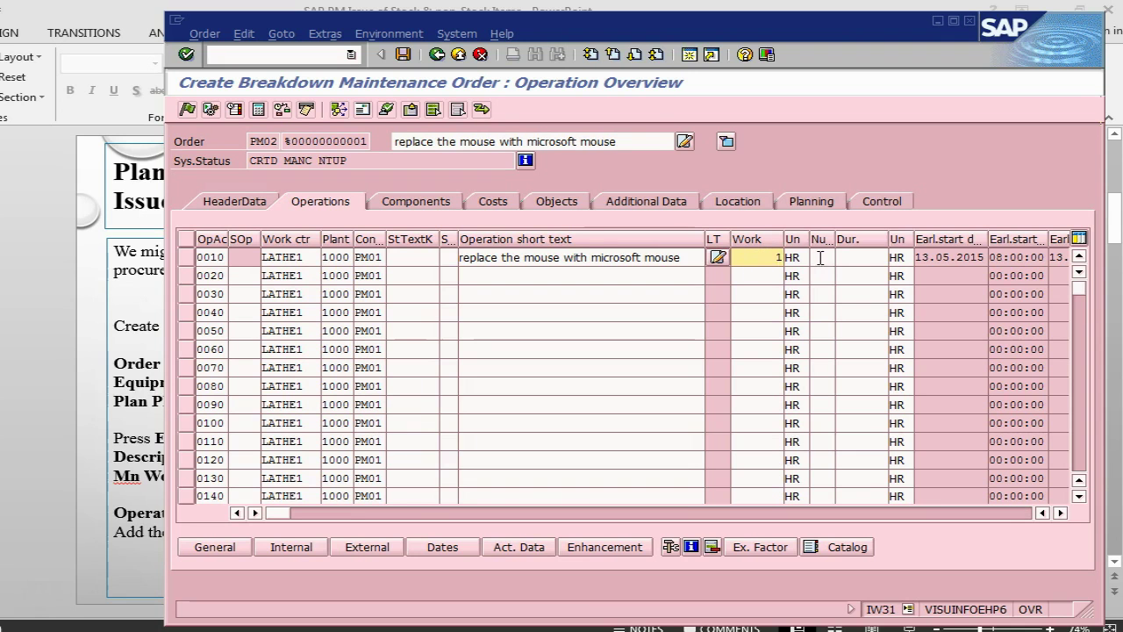
click(820, 257)
text(1)
click(863, 257)
text(1)
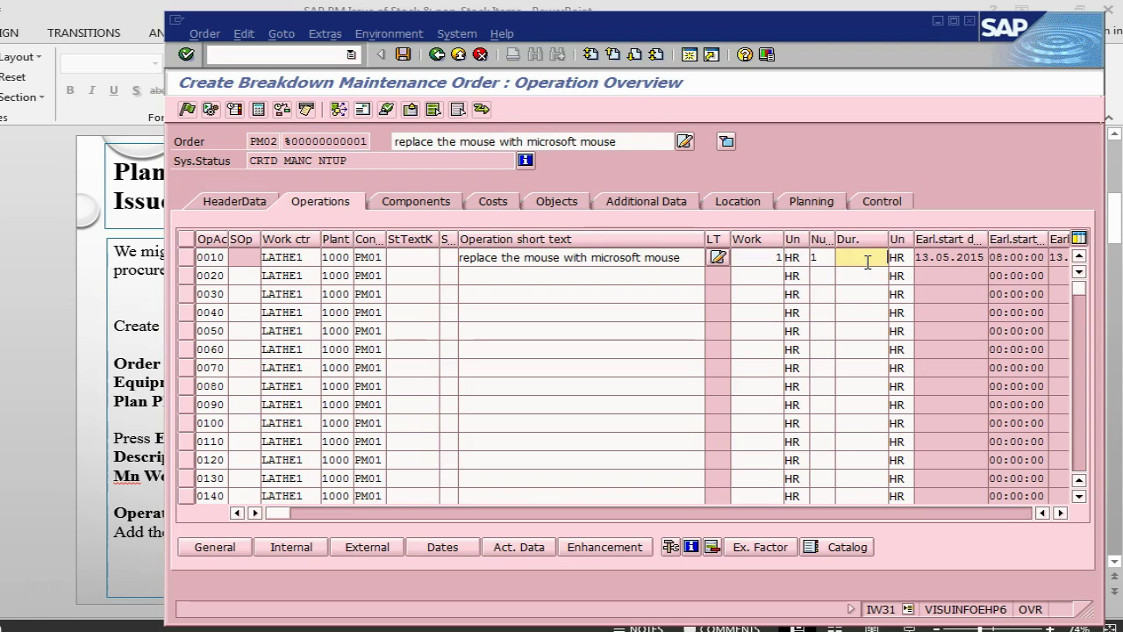
key(Return)
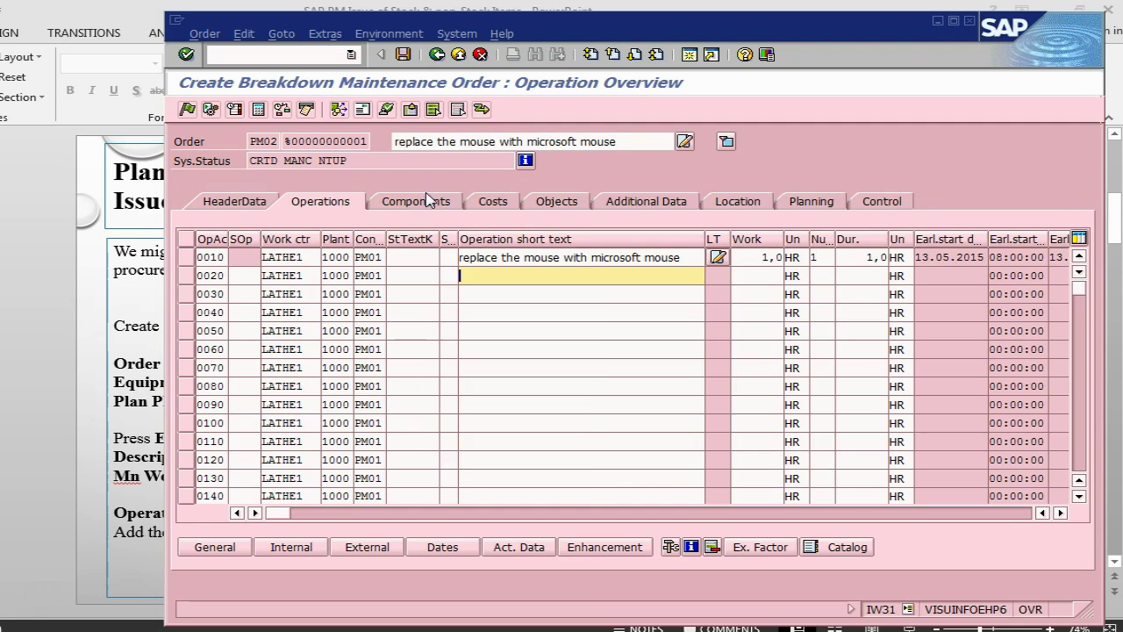
Add component m-mouse with quantity 1, item category N and plant 1000.
click(424, 205)
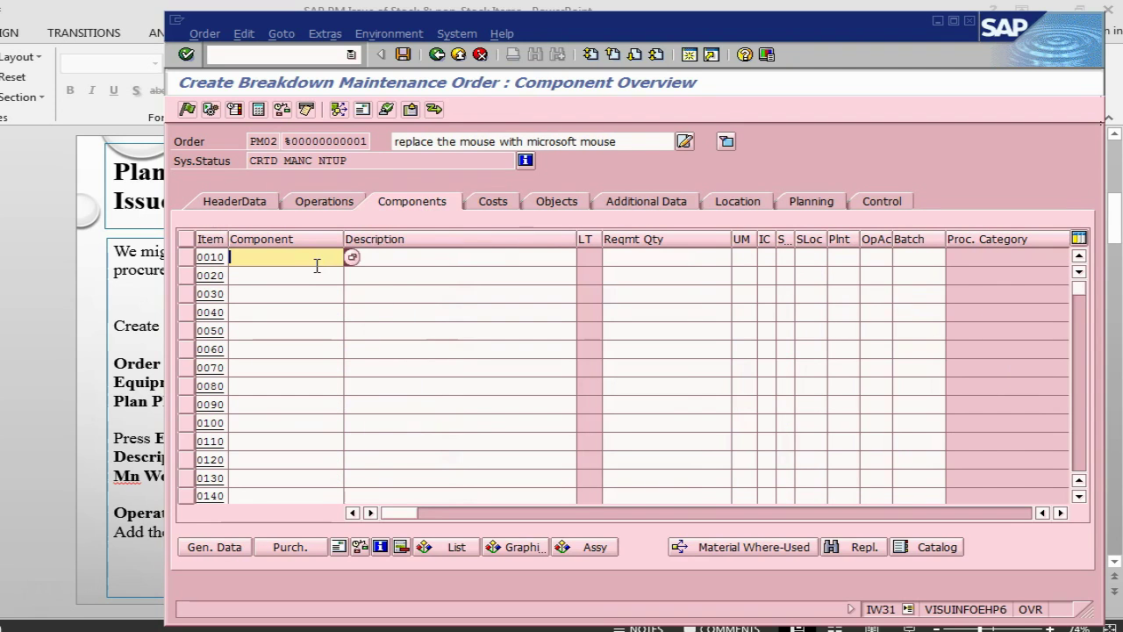
text(m)
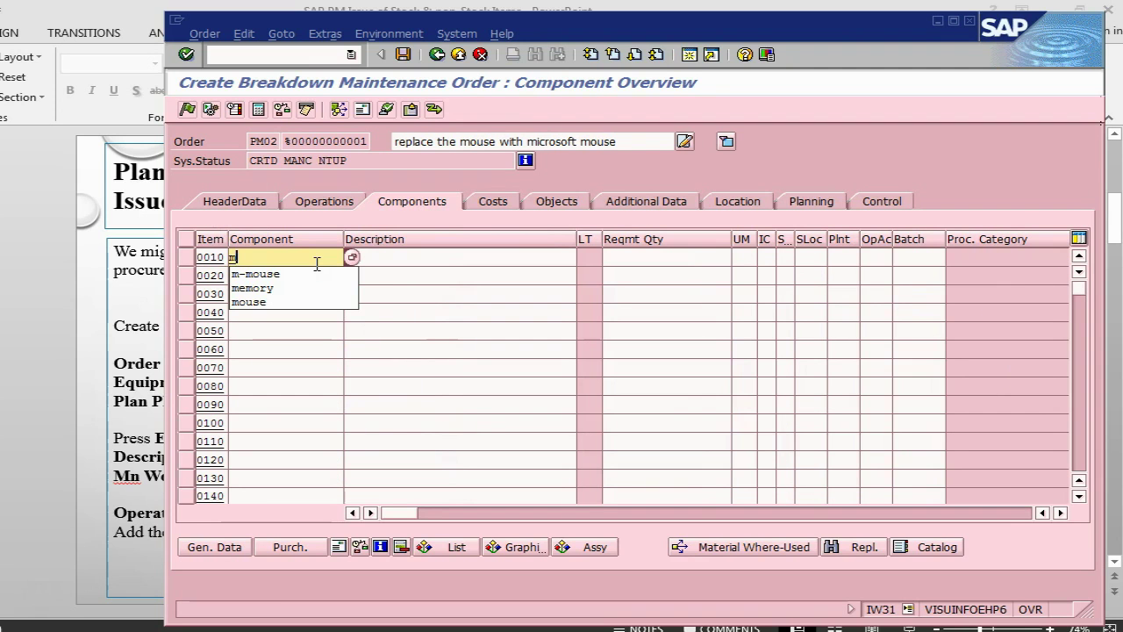
click(313, 274)
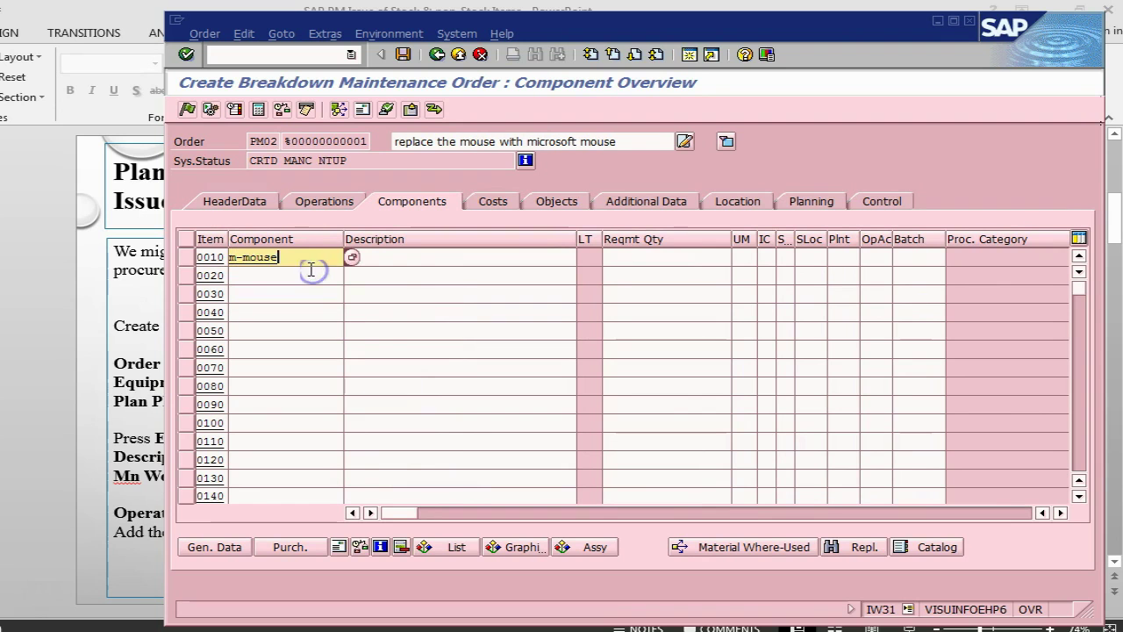
click(660, 259)
text(1)
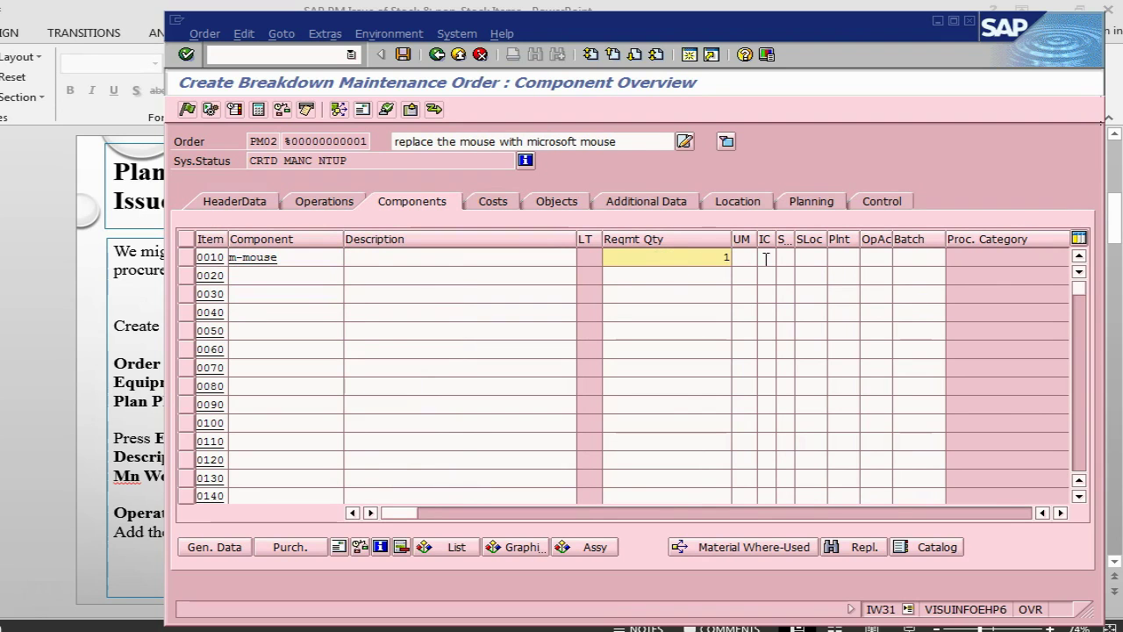
click(767, 258)
click(783, 257)
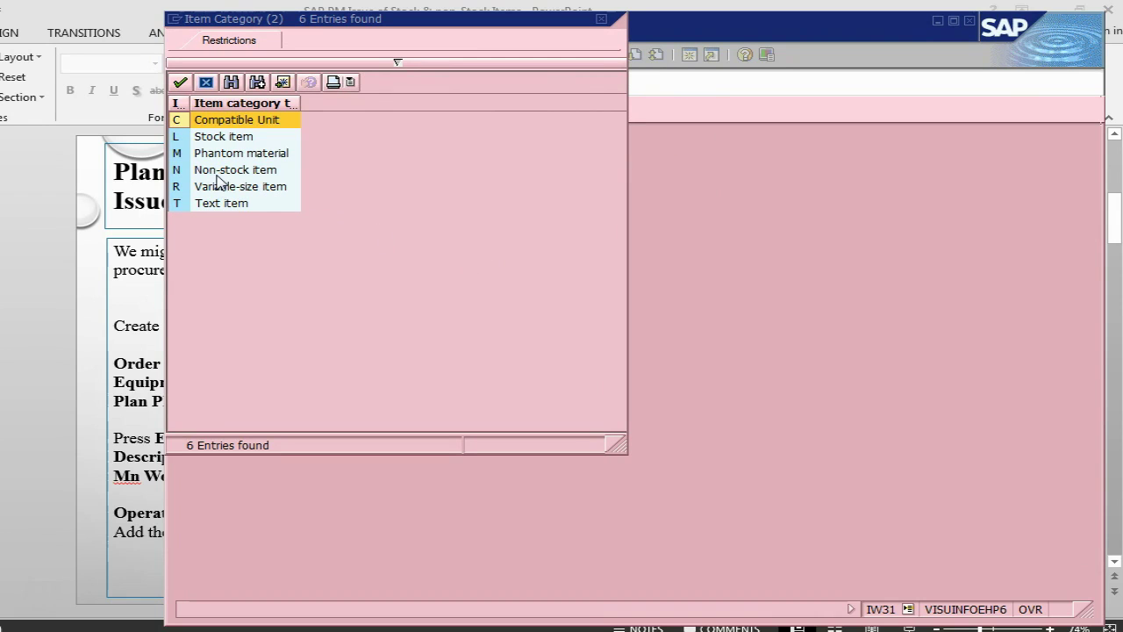
double_click(220, 170)
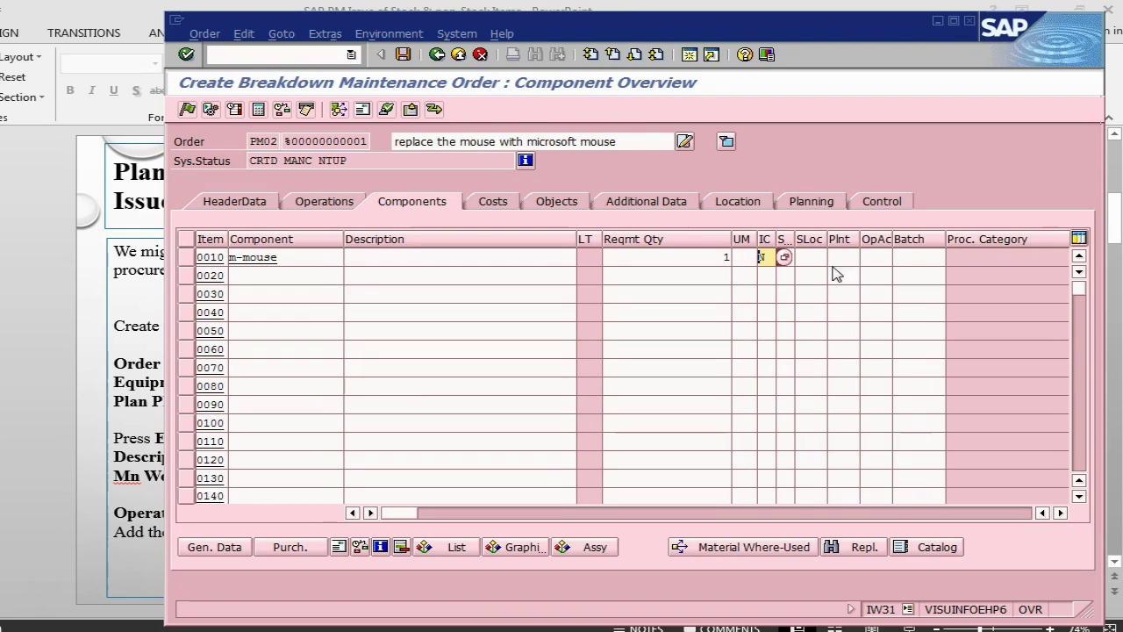
click(808, 257)
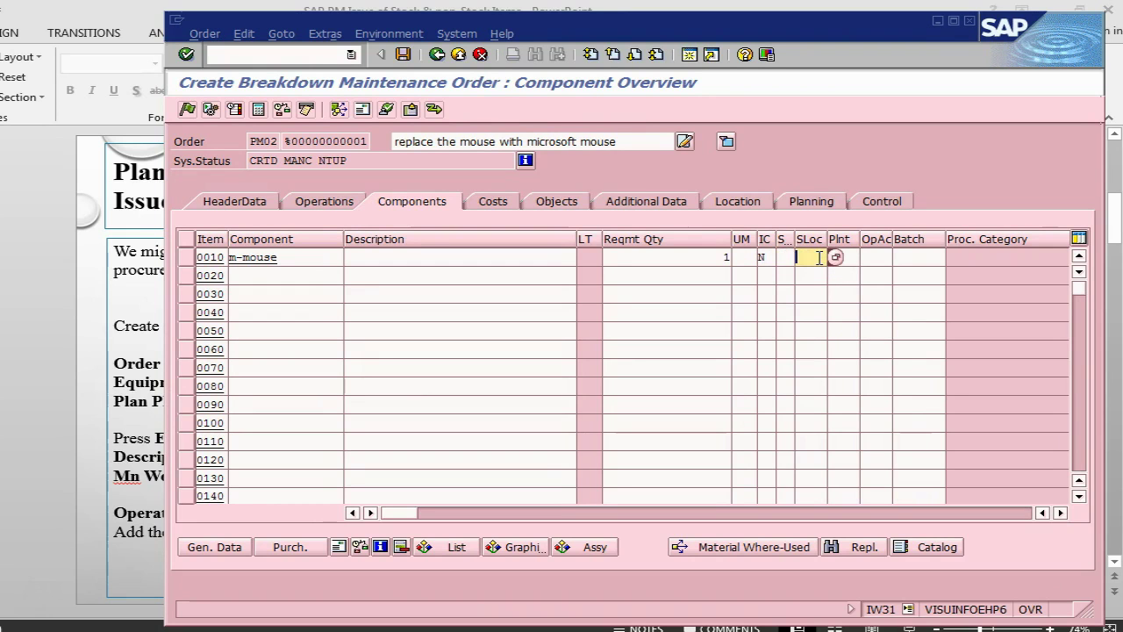
key(Tab)
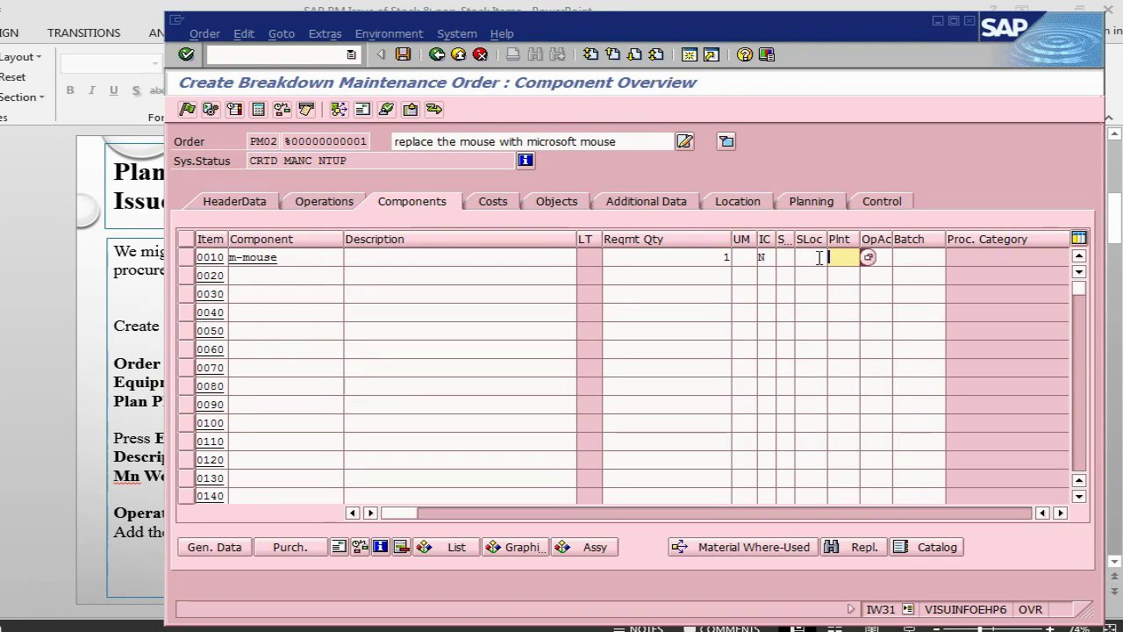
text(1000)
Turn on the Backflush checkbox for the m-mouse component.
click(1009, 513)
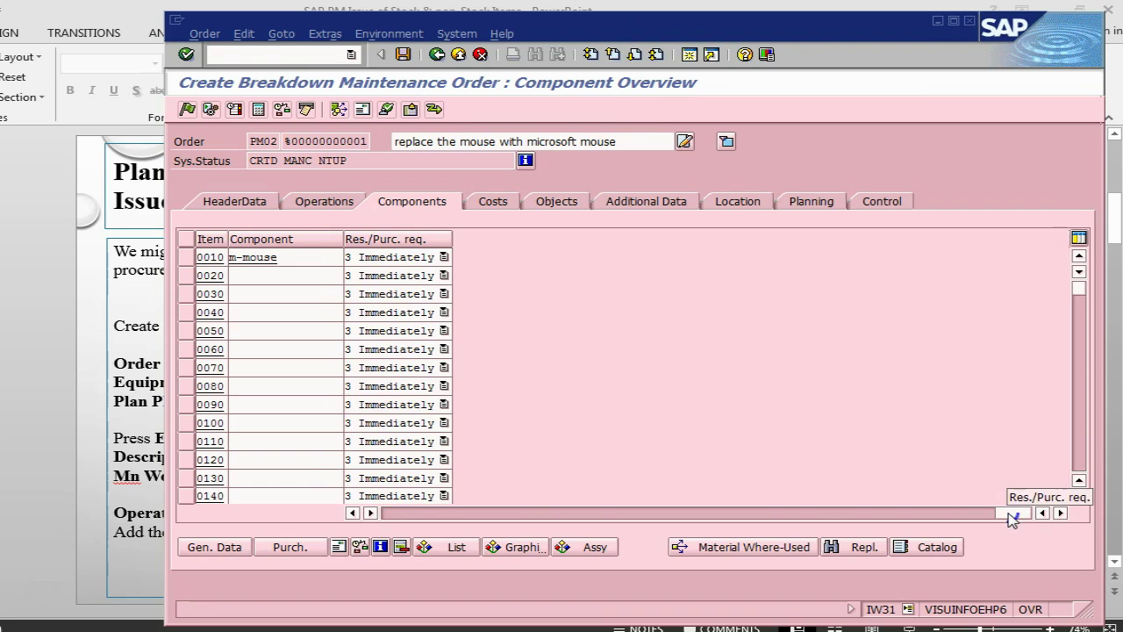
click(354, 512)
click(355, 512)
click(358, 514)
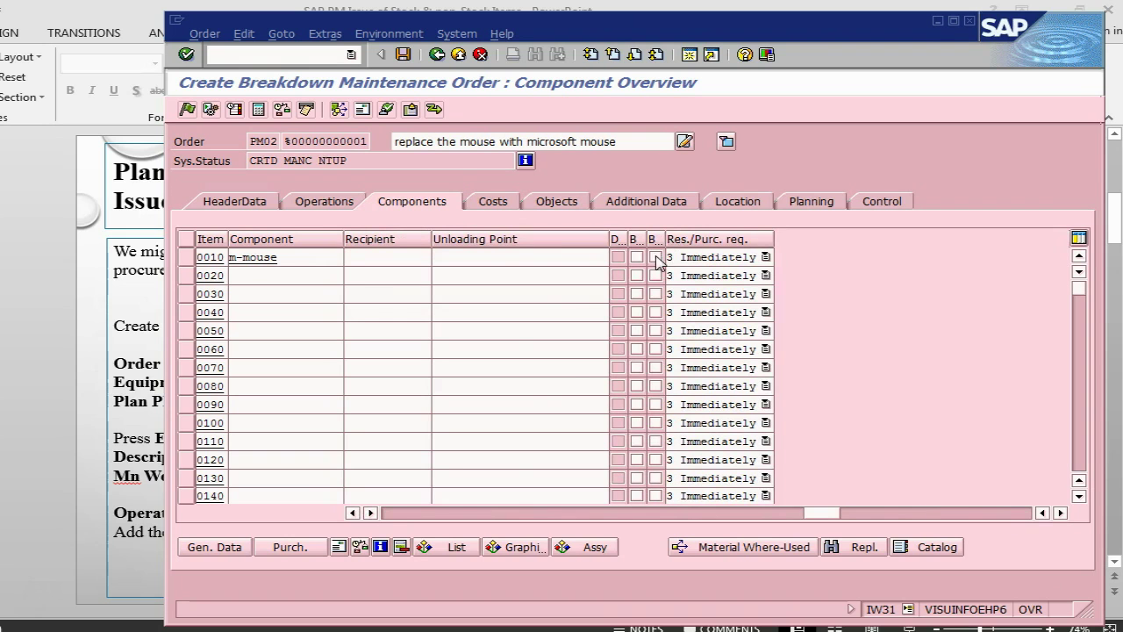
click(656, 257)
click(452, 514)
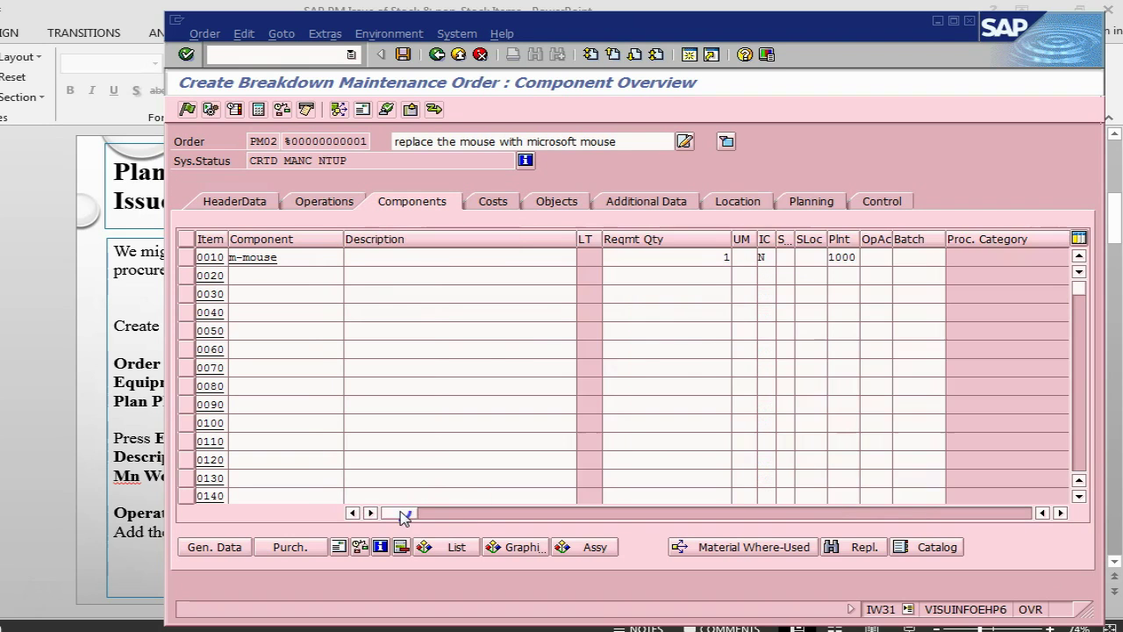
In a second session, run MB52 for M-MOUSE in plant 1000, then return to the order.
click(689, 56)
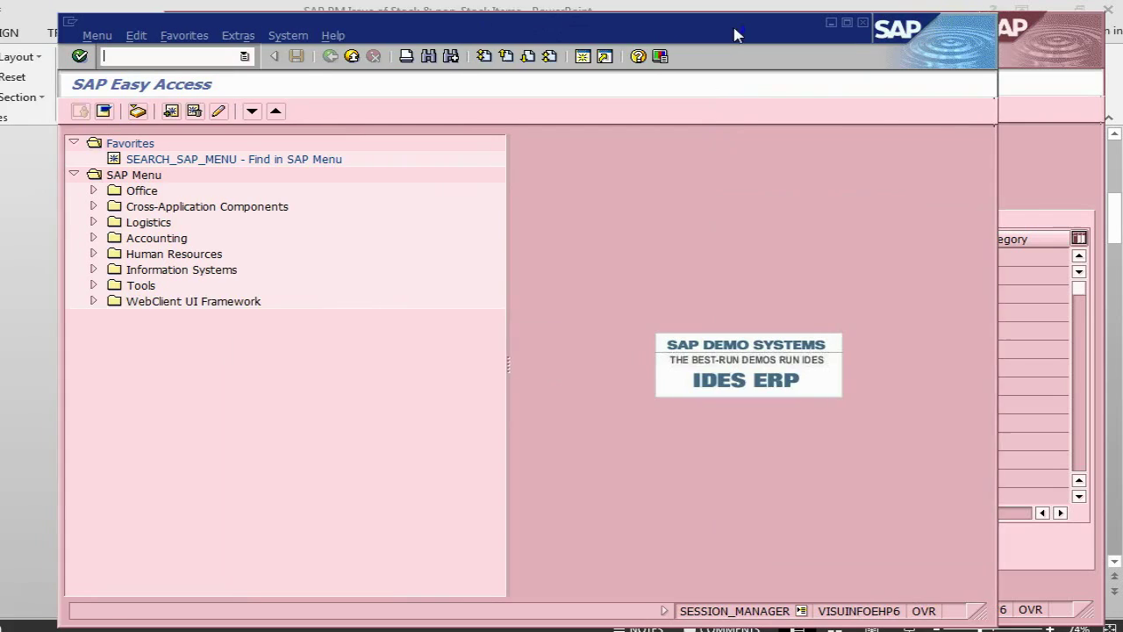
drag(734, 35, 702, 33)
drag(451, 32, 456, 28)
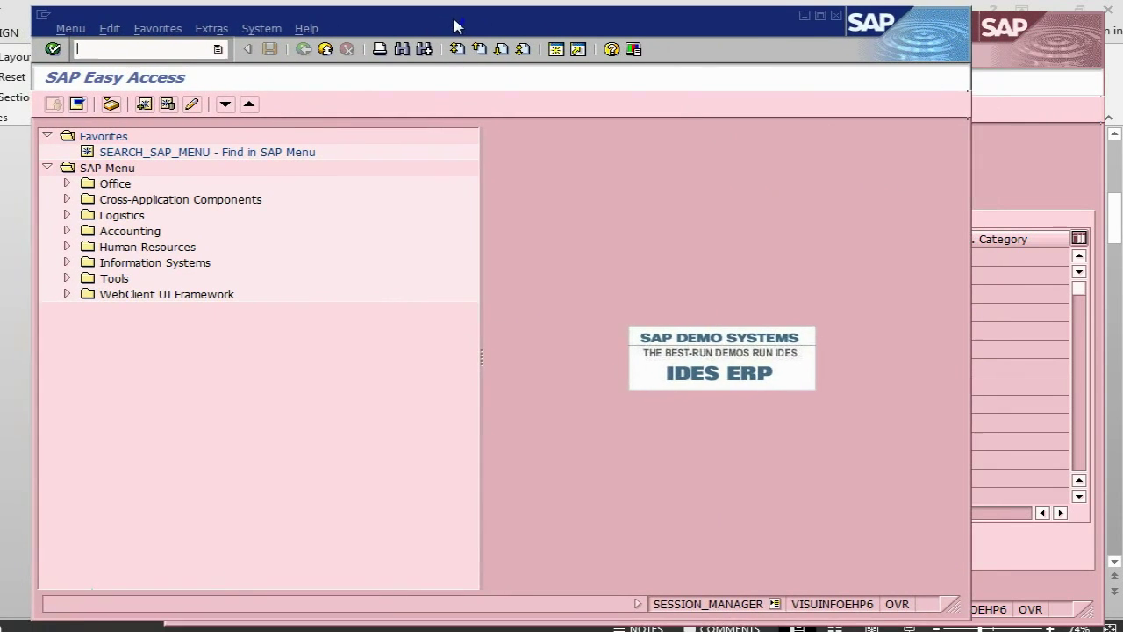
text(/n)
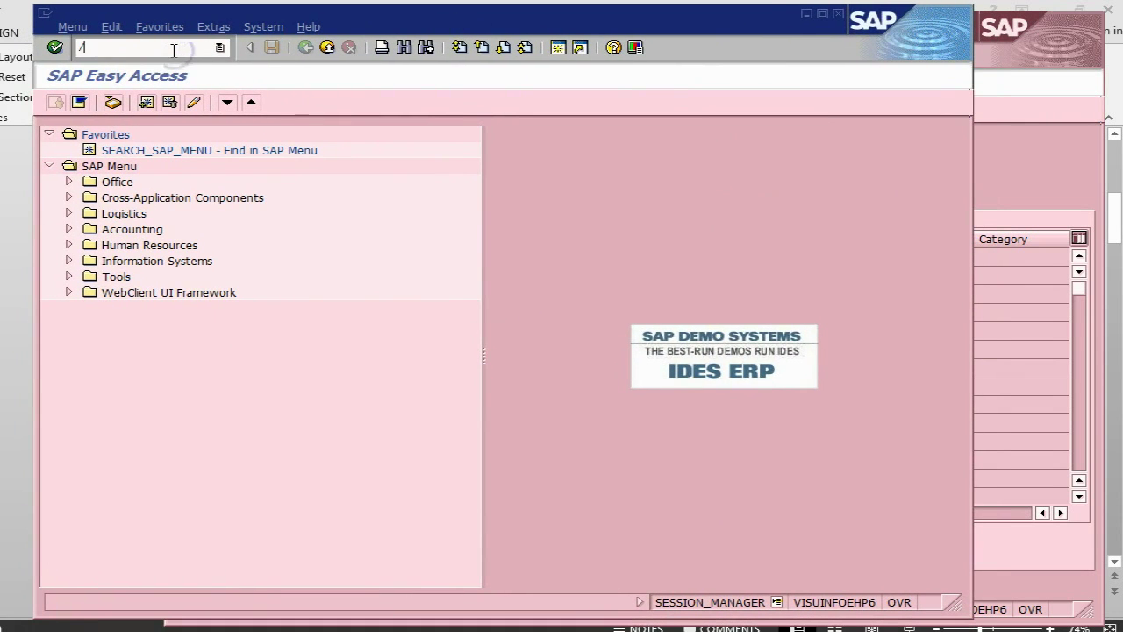
text(mb52)
key(Return)
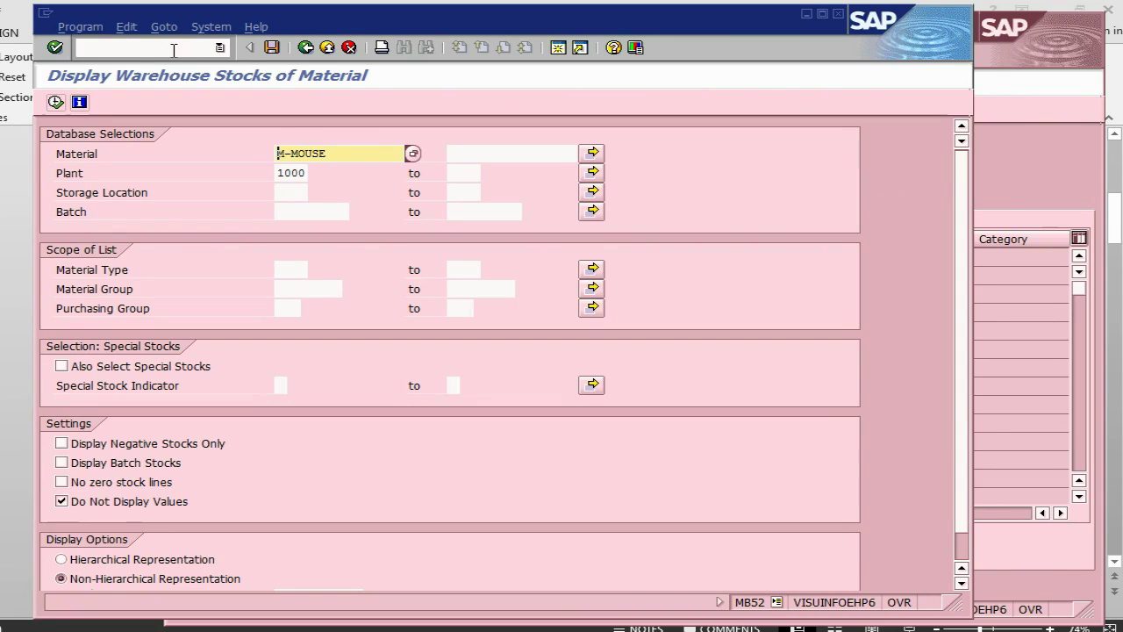
click(56, 102)
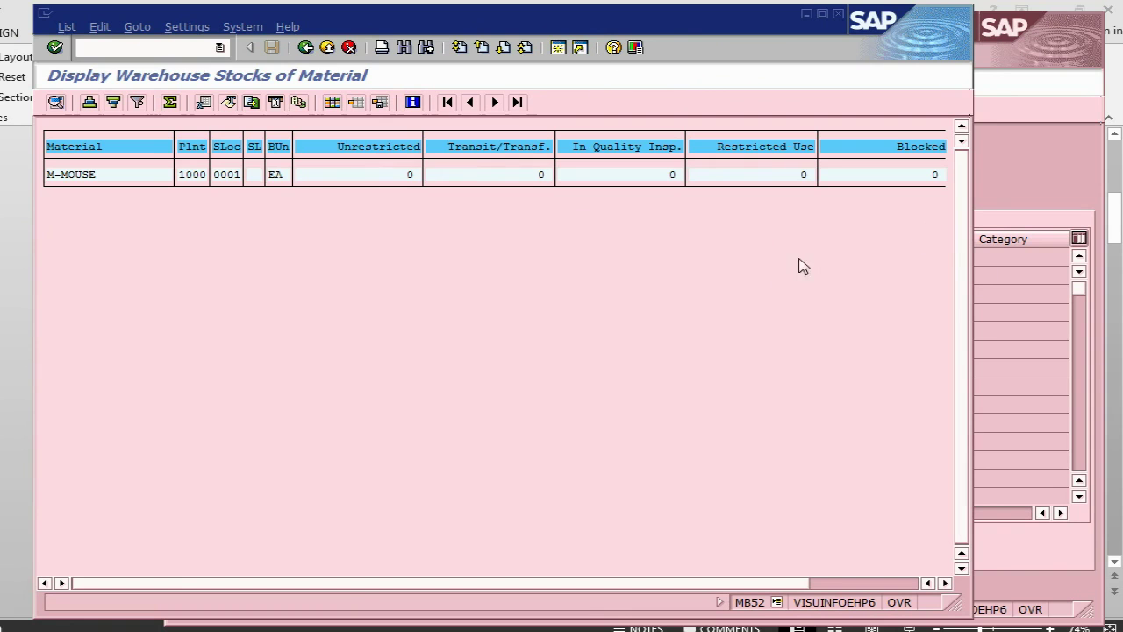
click(1011, 162)
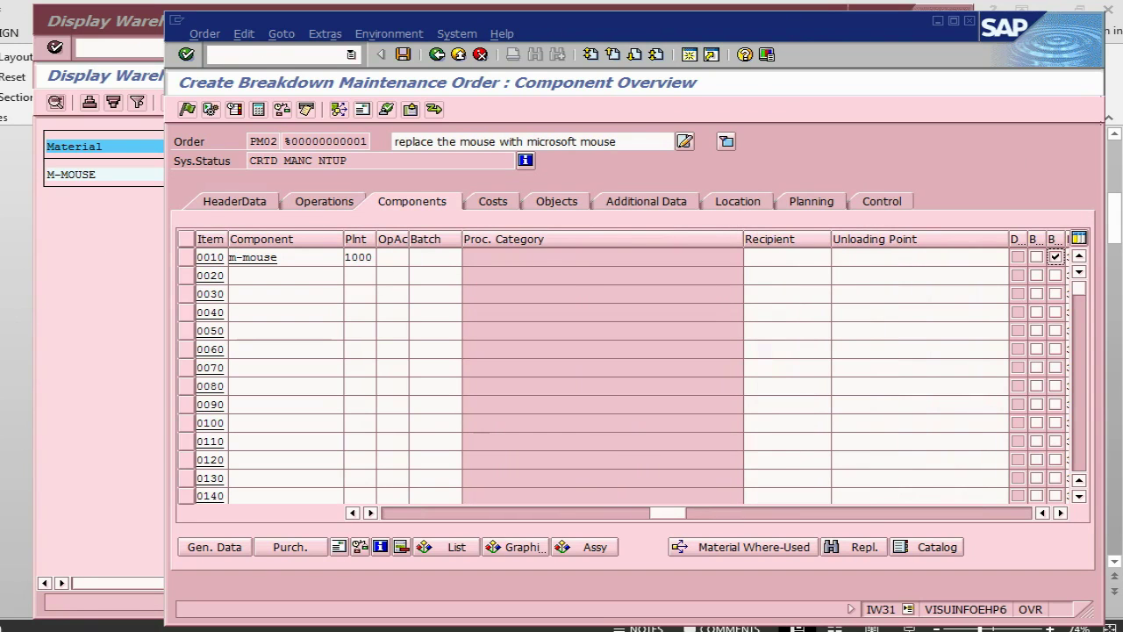
Read the 'Create Order – Contd' Components Tab slide, then return to the SAP order.
key(alt+Tab)
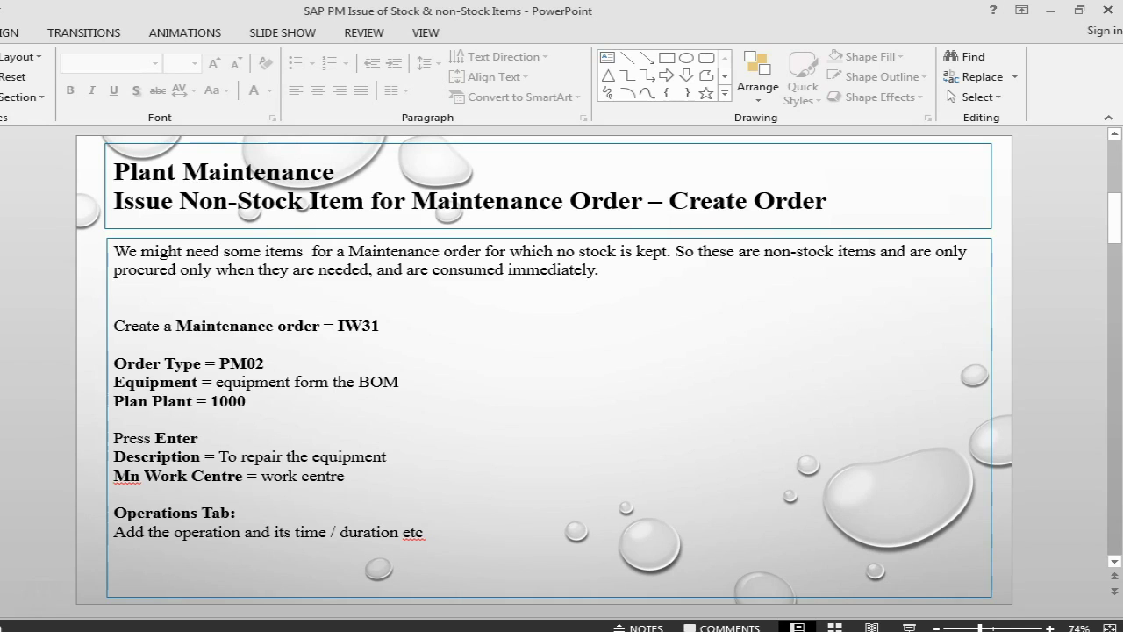
scroll(543, 368, down, 1)
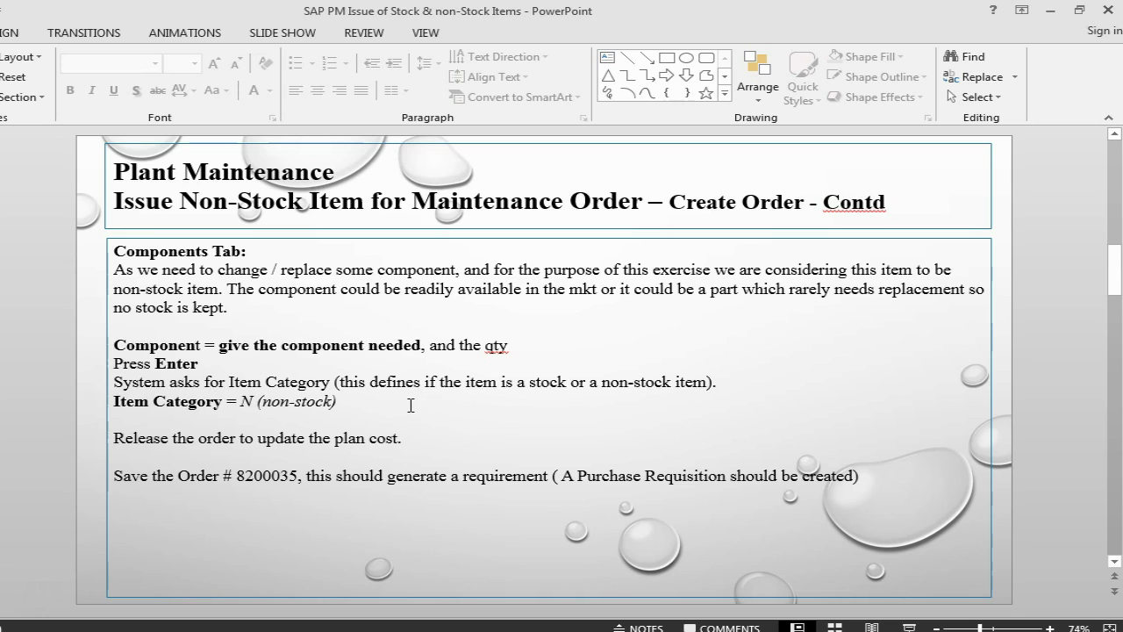
key(alt+Tab)
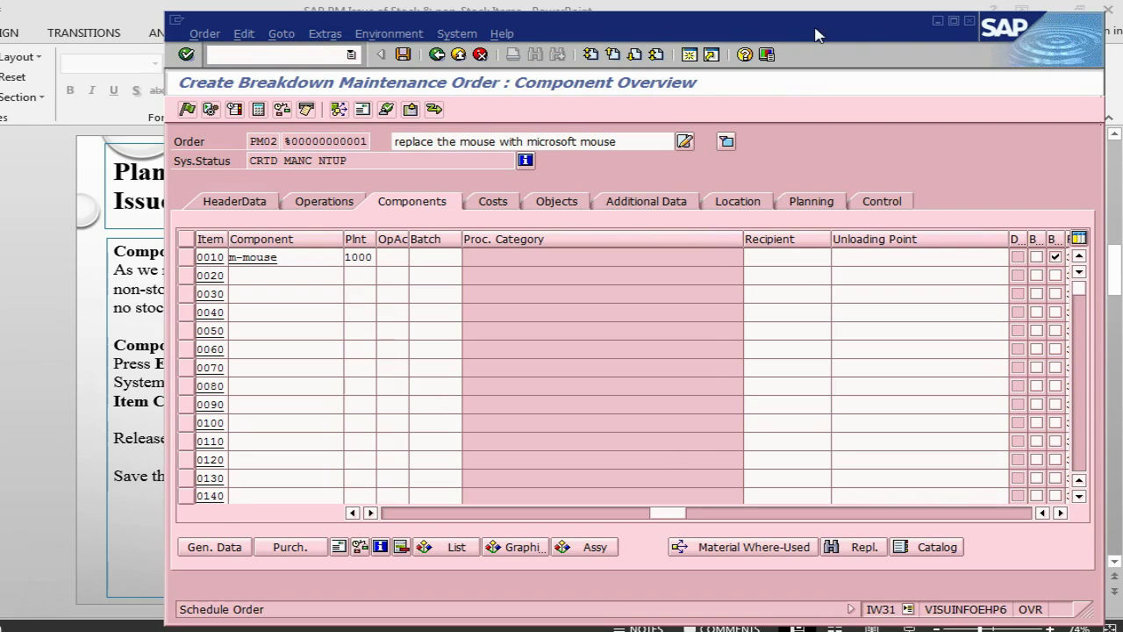
Check the order's components and record an approver for the Approval 1 permit.
click(260, 504)
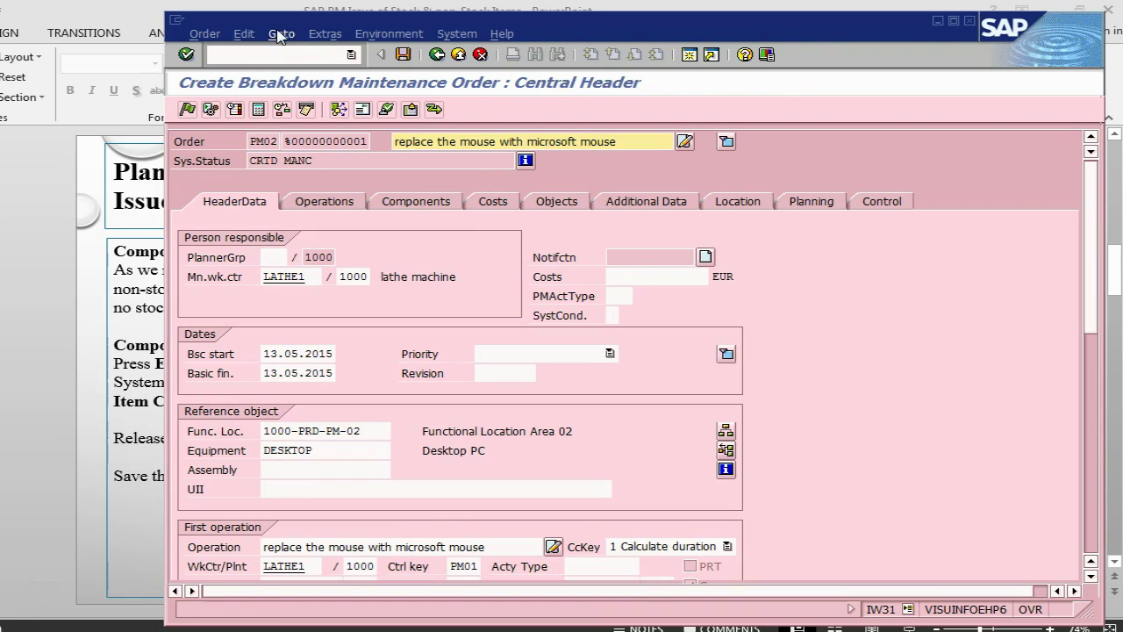
click(281, 34)
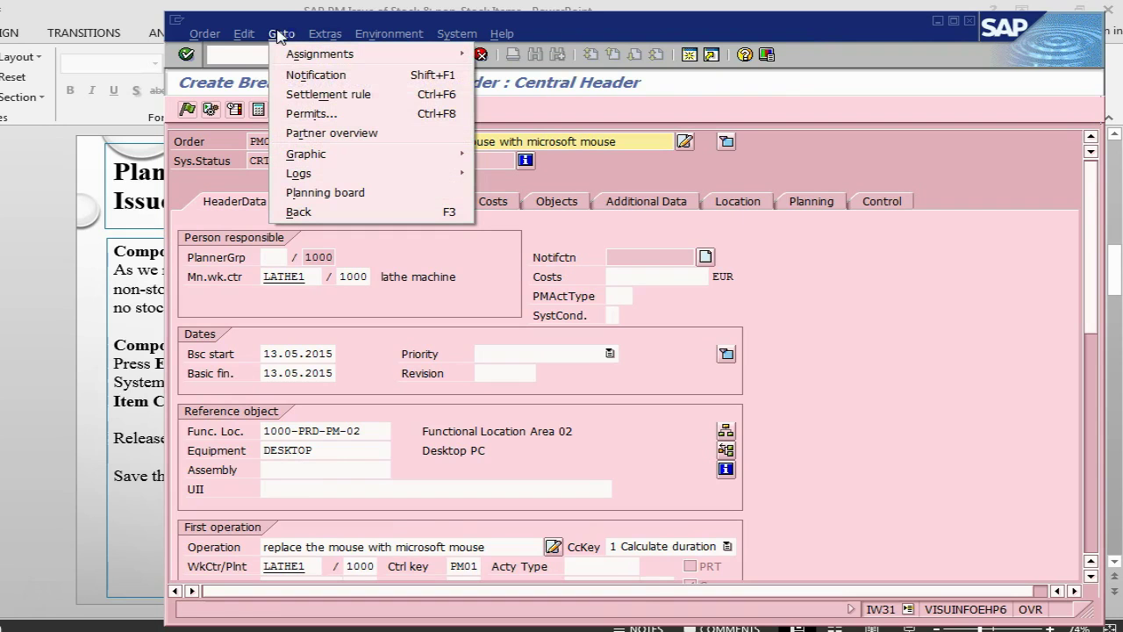
click(300, 111)
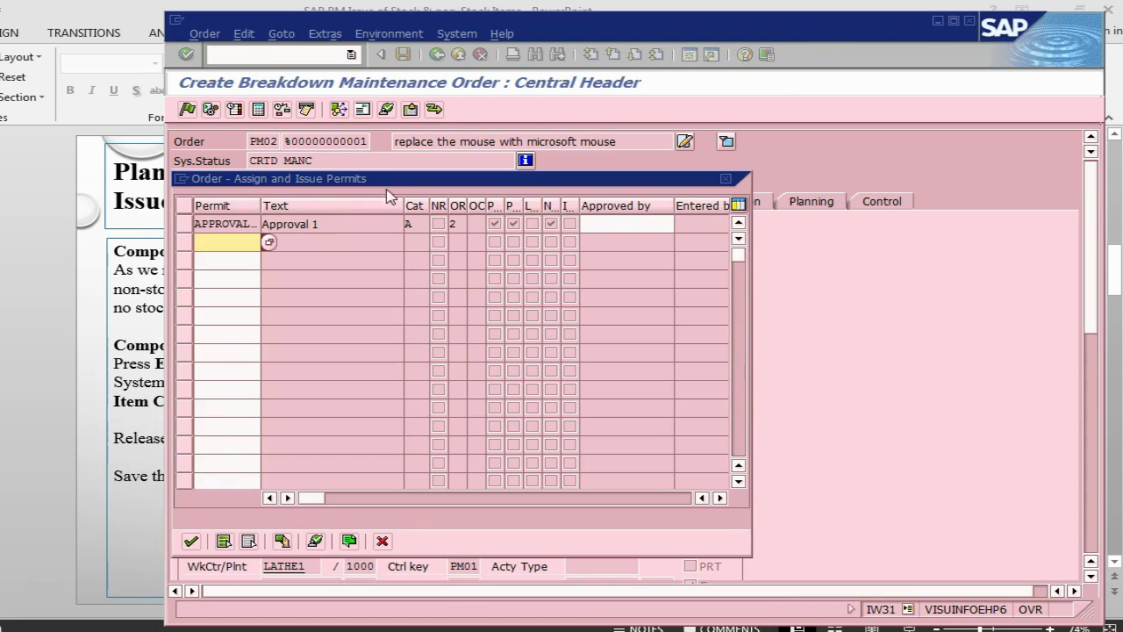
click(605, 226)
text(f)
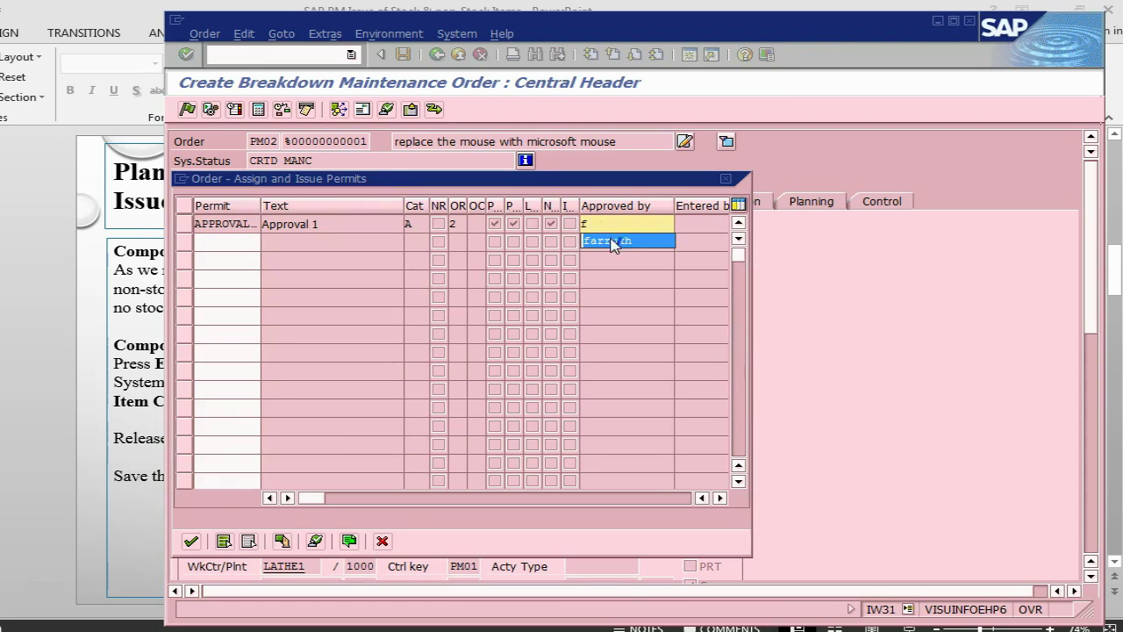
click(607, 240)
click(188, 542)
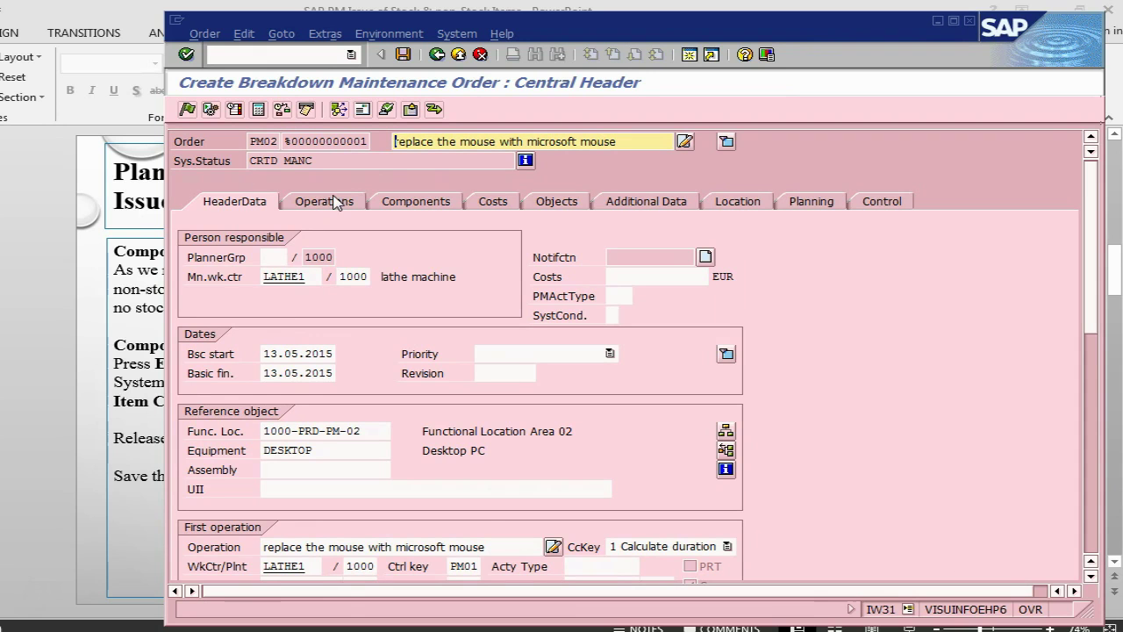
Release the breakdown maintenance order and save it.
click(186, 109)
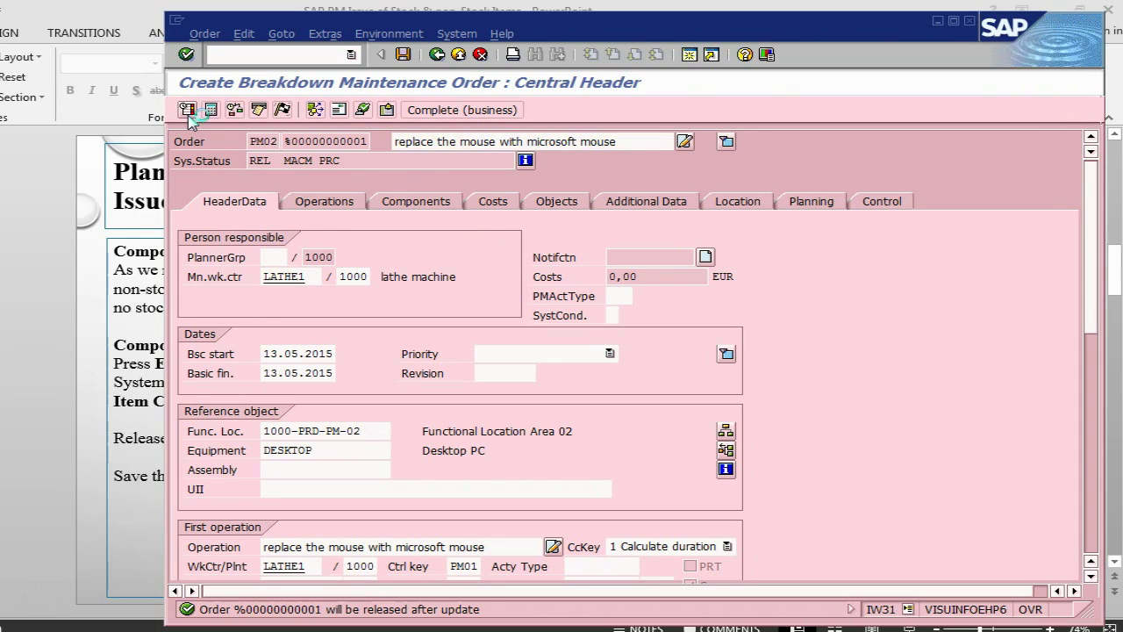
click(403, 54)
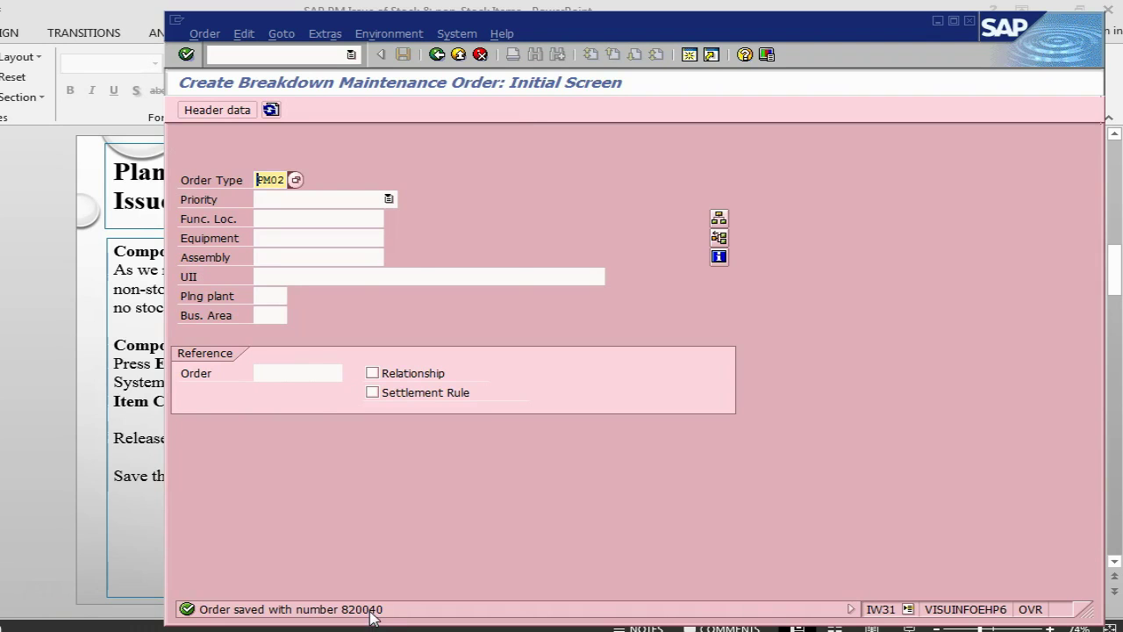
Replace the slide's order number with the new one, save the presentation, and go to the PR & PO slide.
key(alt+Tab)
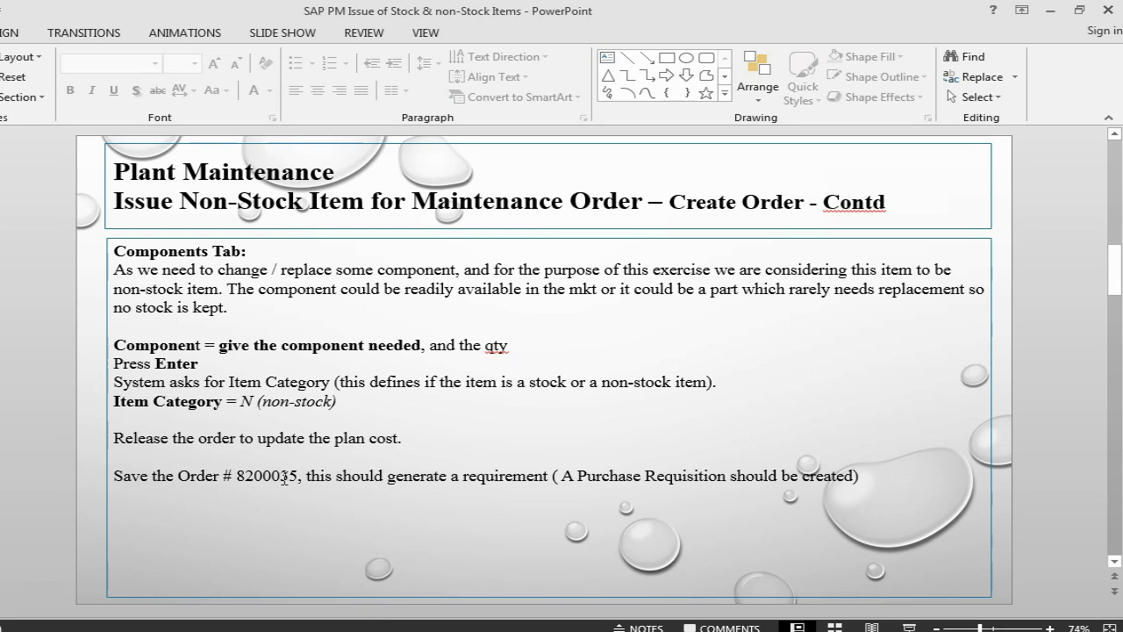
click(284, 478)
key(Delete)
text(40)
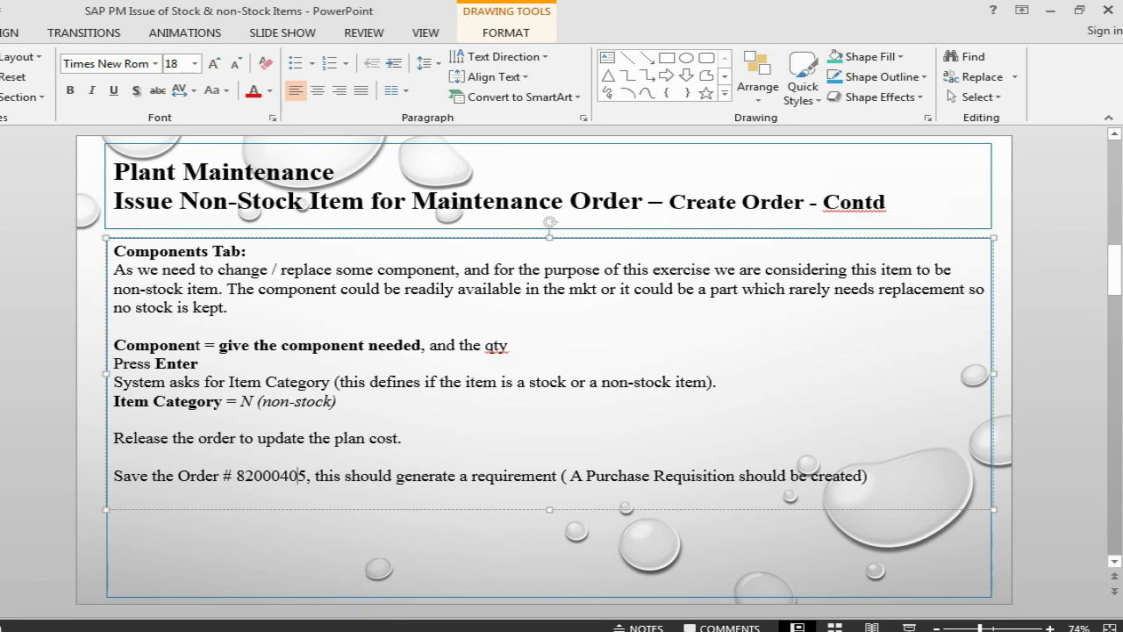
key(Delete)
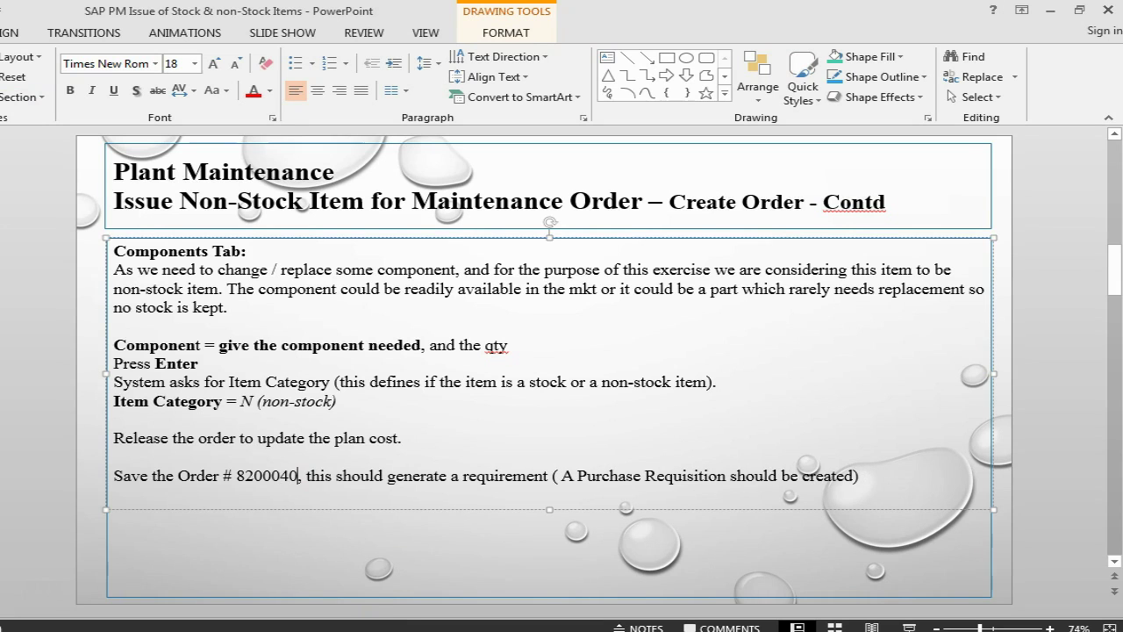
key(ctrl+s)
key(Escape)
key(Escape)
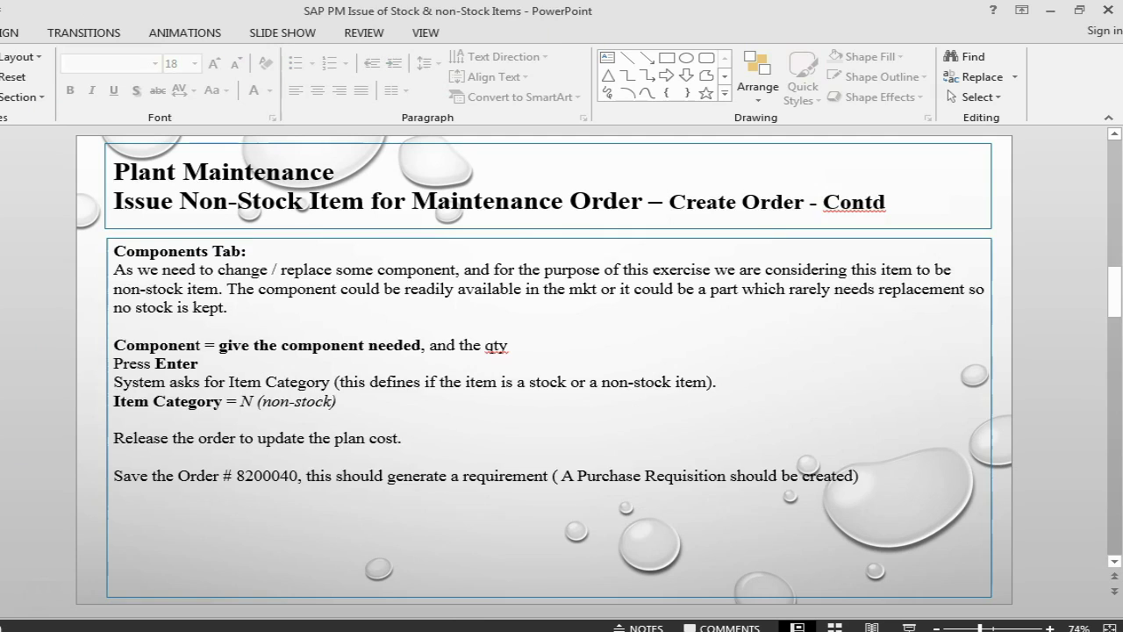
key(Page_Down)
Reopen the saved maintenance order in display mode and review its plan and actual costs.
key(alt+Tab)
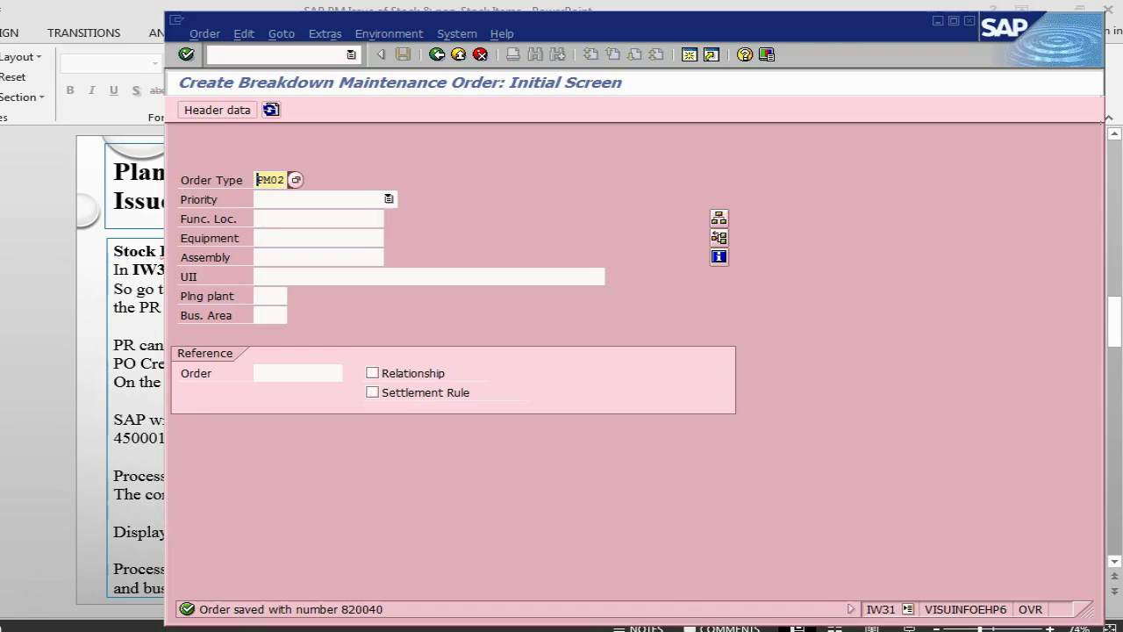
click(205, 33)
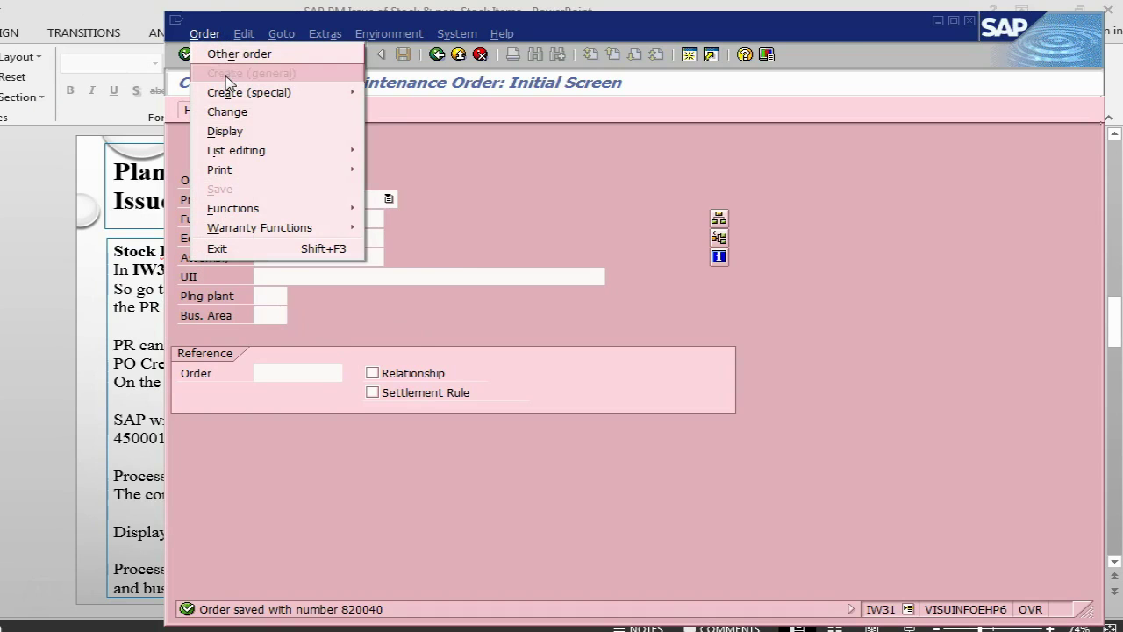
click(233, 131)
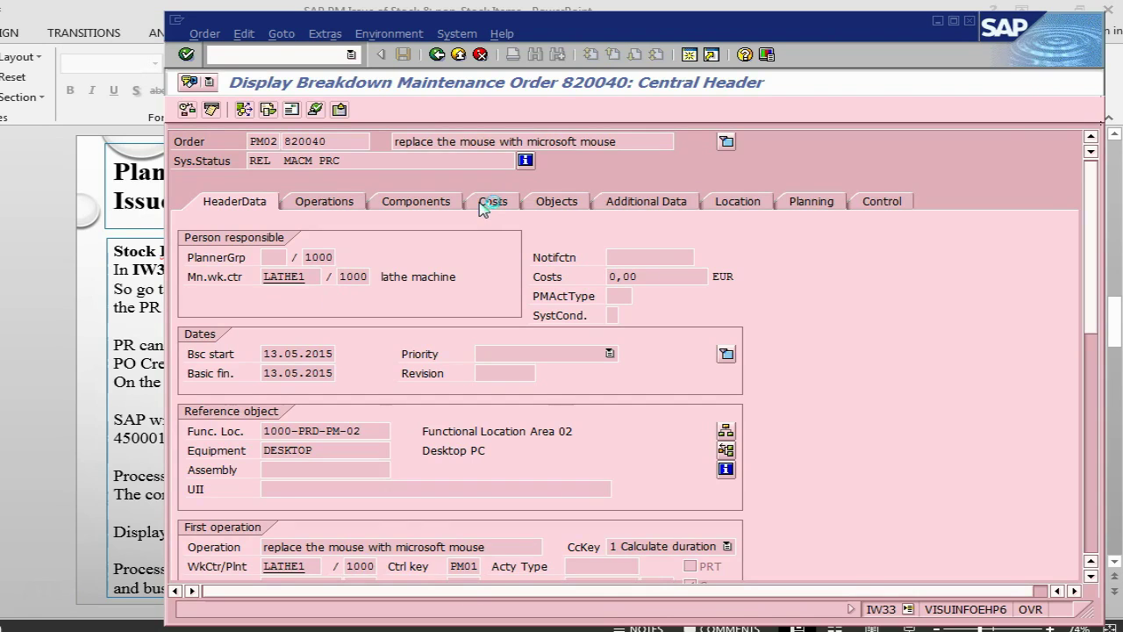
click(485, 205)
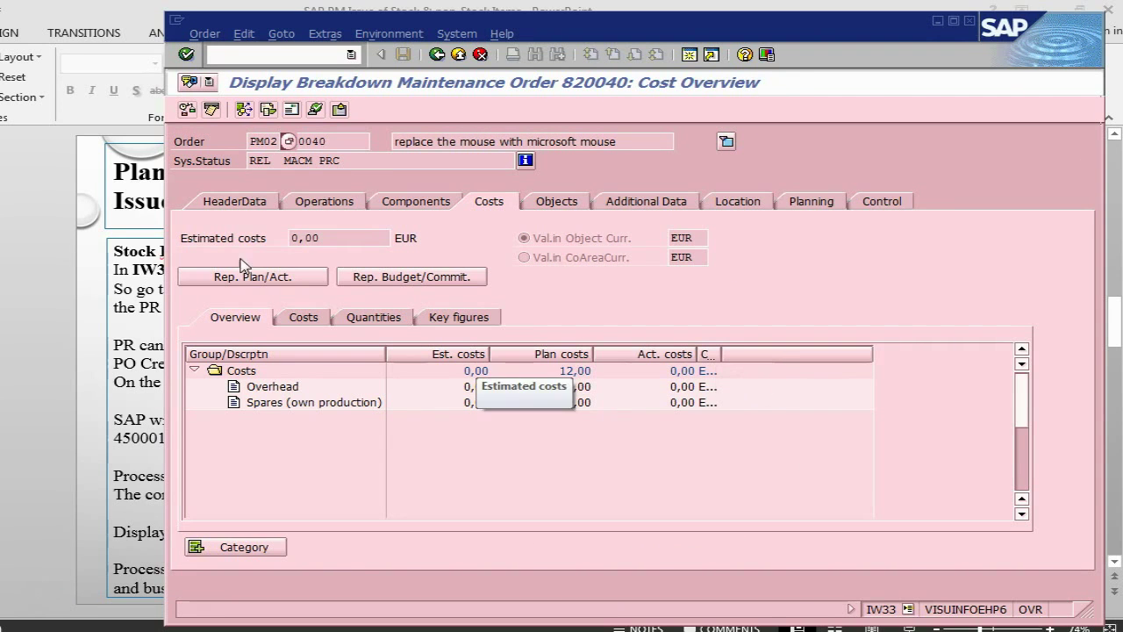
Show purchasing details for component item 0010 M-MOUSE, with its requisition and 10,00 EUR price.
click(386, 204)
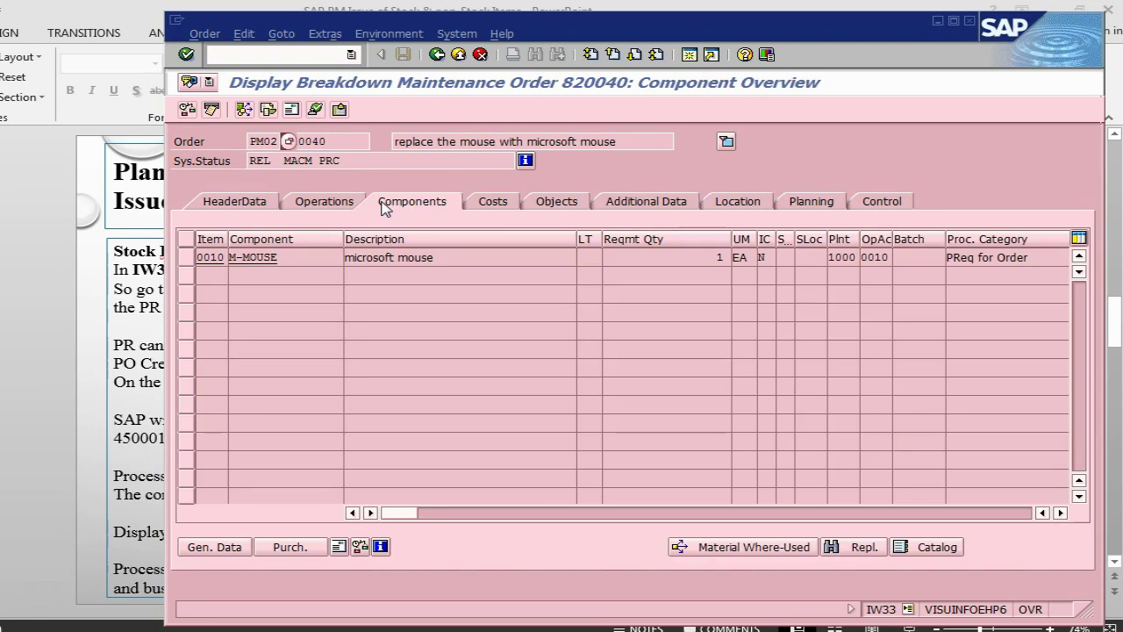
click(186, 257)
click(298, 547)
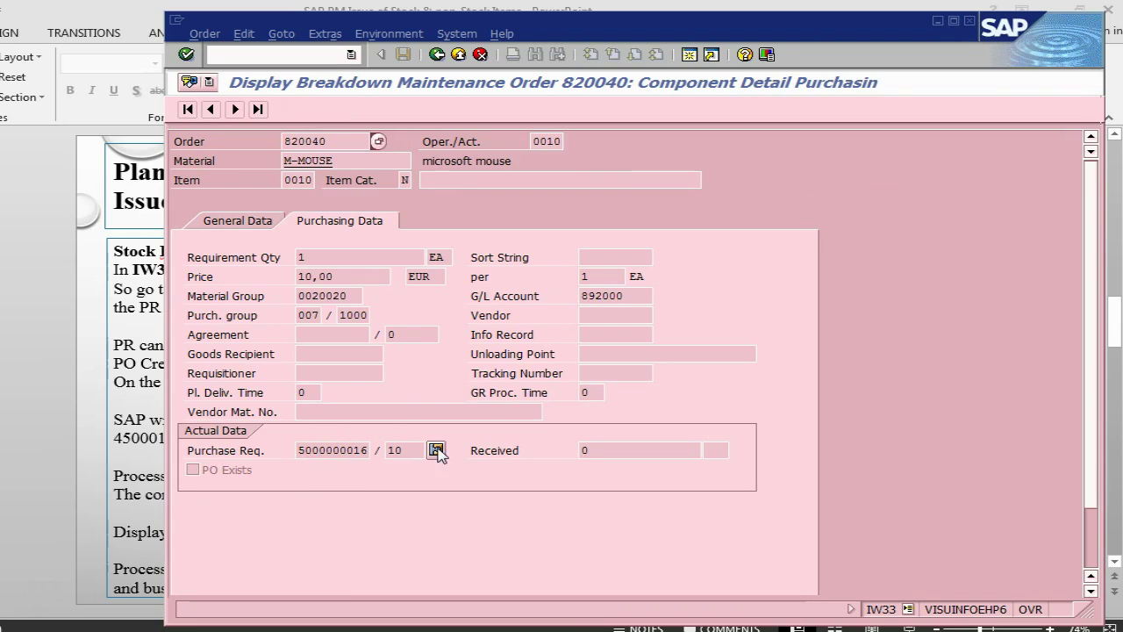
Open the /omd04 stock/requirements list for M-MOUSE at plant 1000 and compare it with the slides.
drag(627, 33, 506, 26)
click(99, 47)
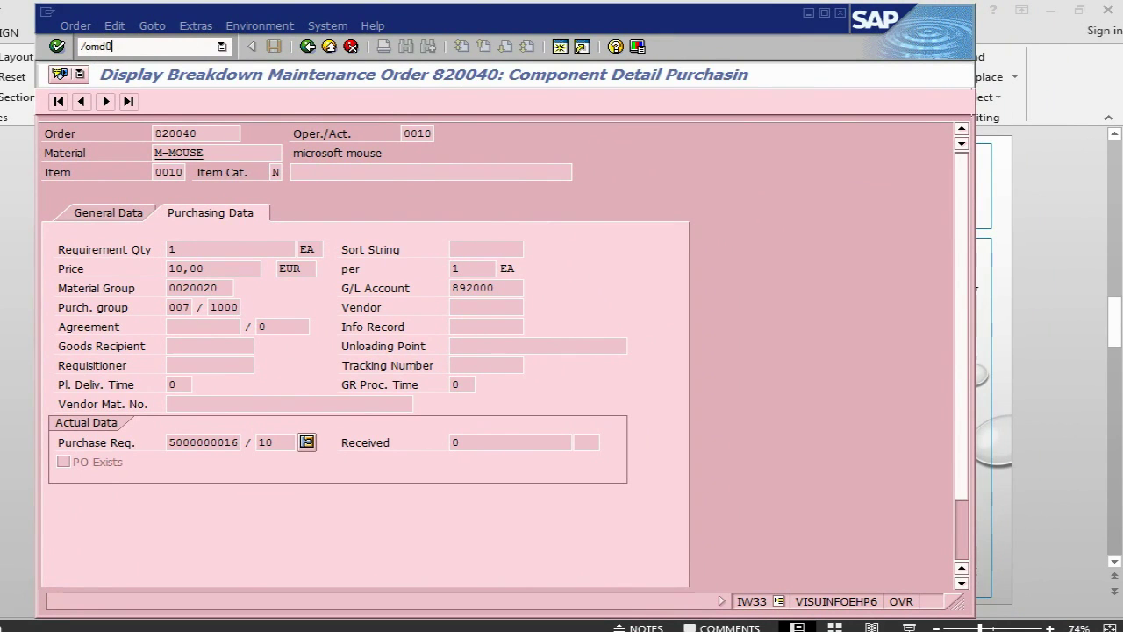
key(Return)
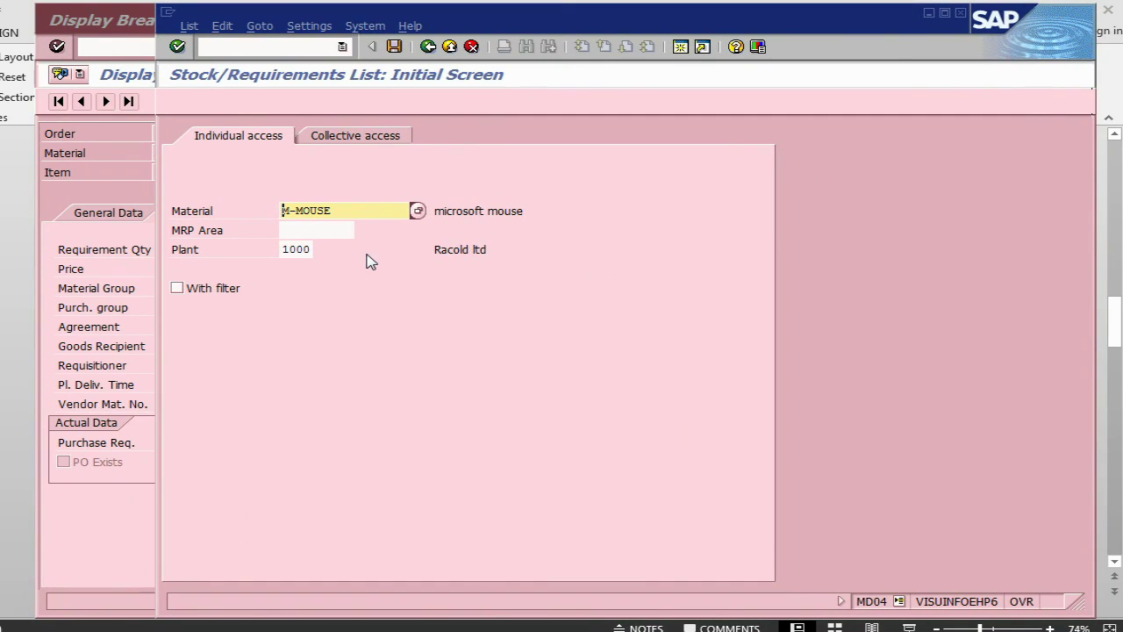
key(Return)
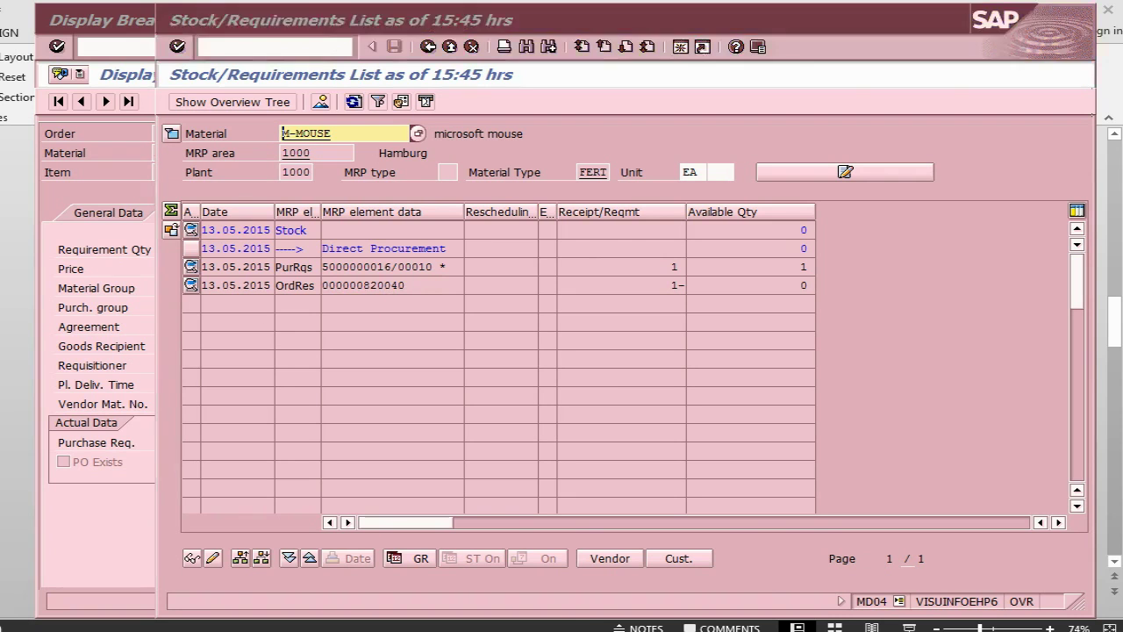
key(alt+Tab)
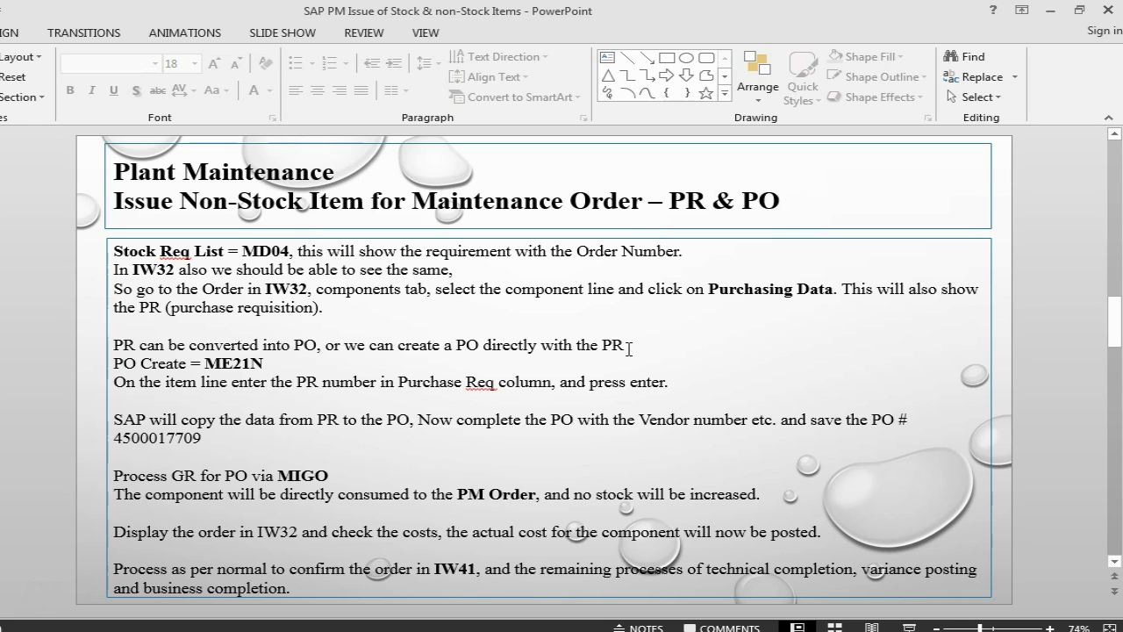
key(alt+Tab)
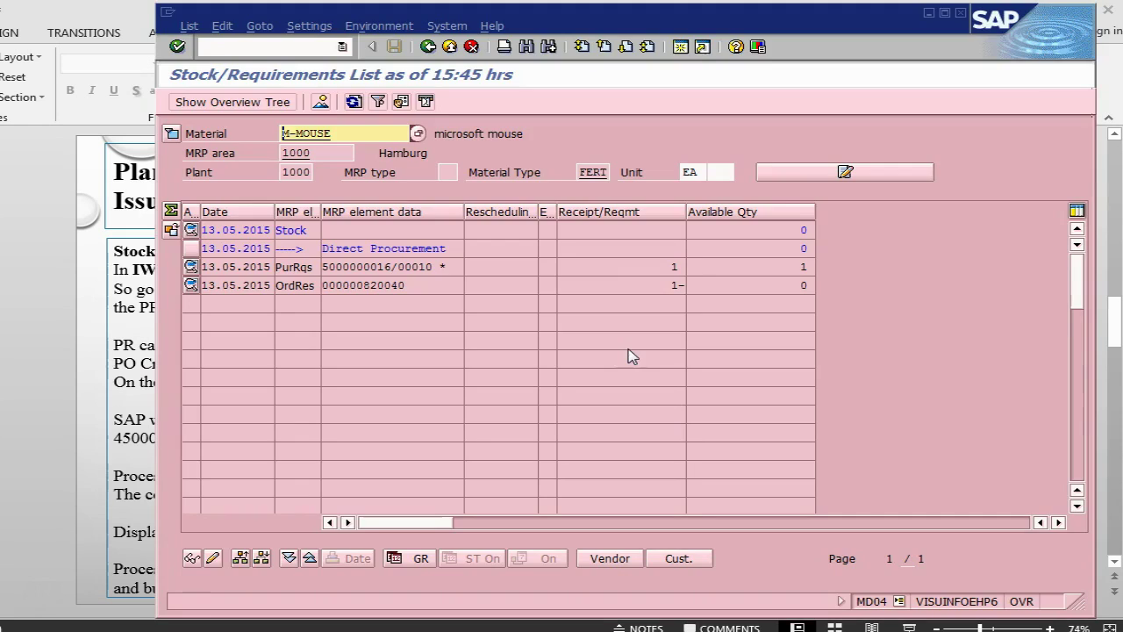
click(254, 48)
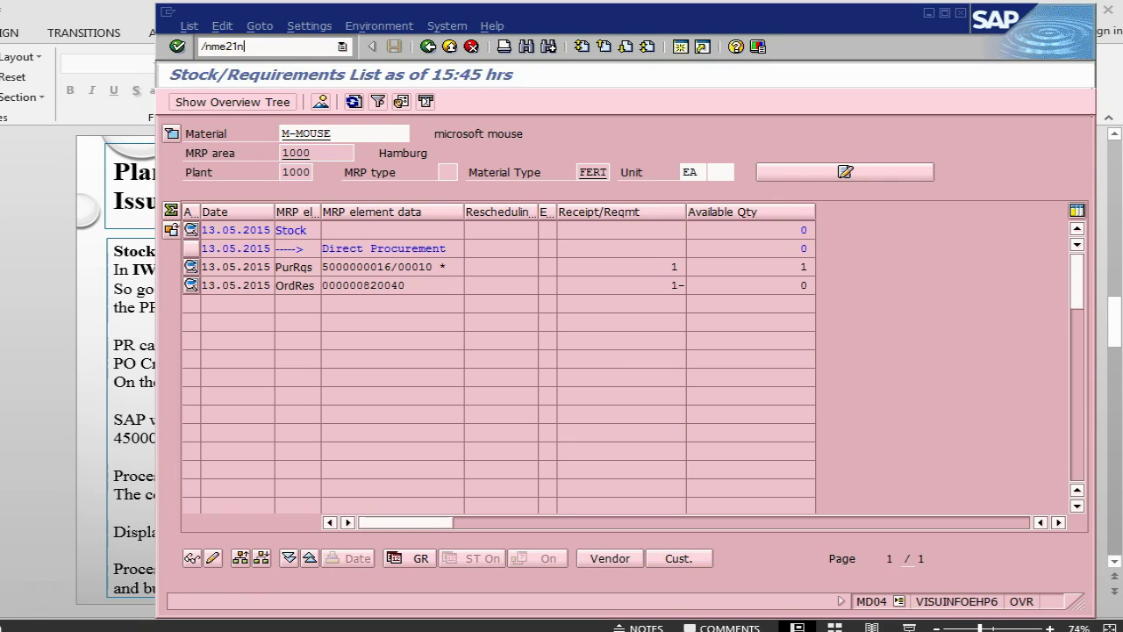
key(Return)
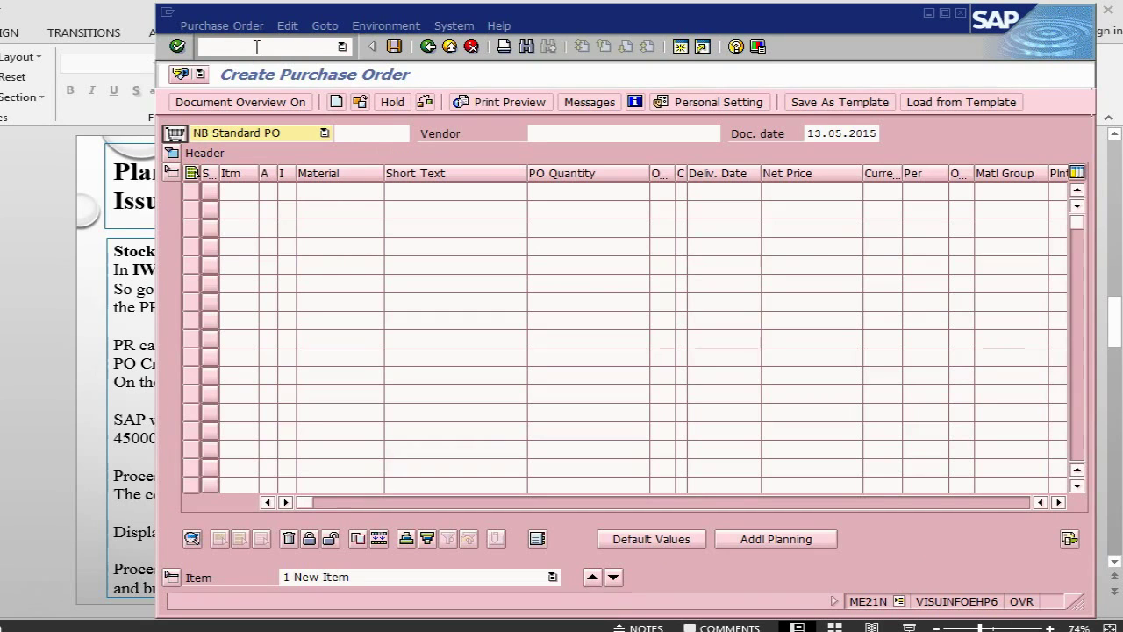
click(1059, 503)
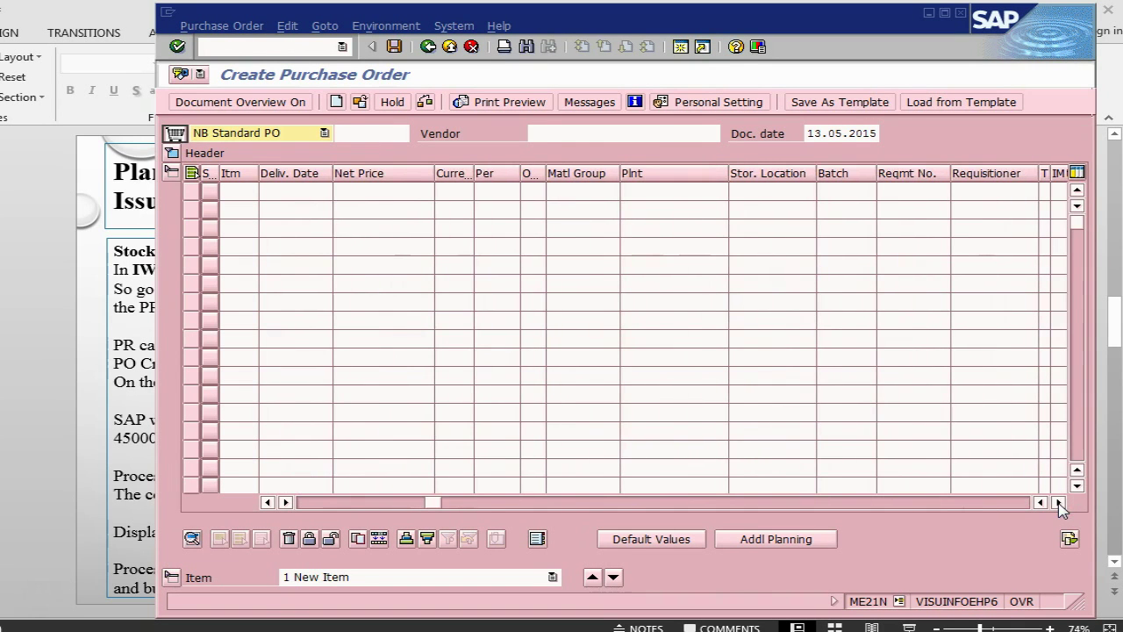
click(1058, 503)
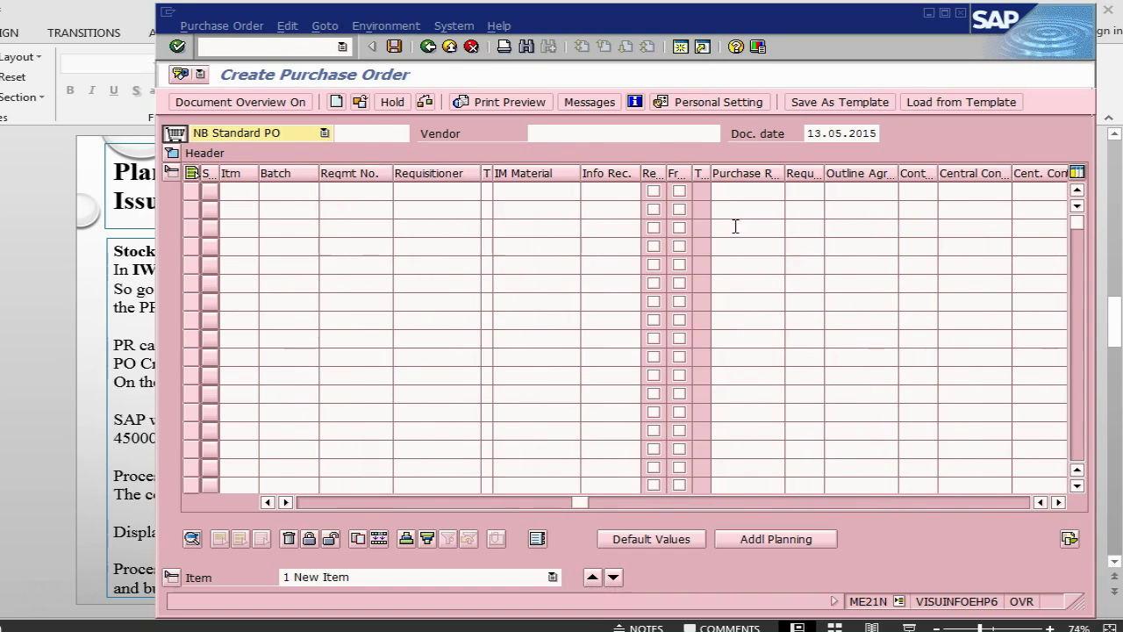
click(760, 190)
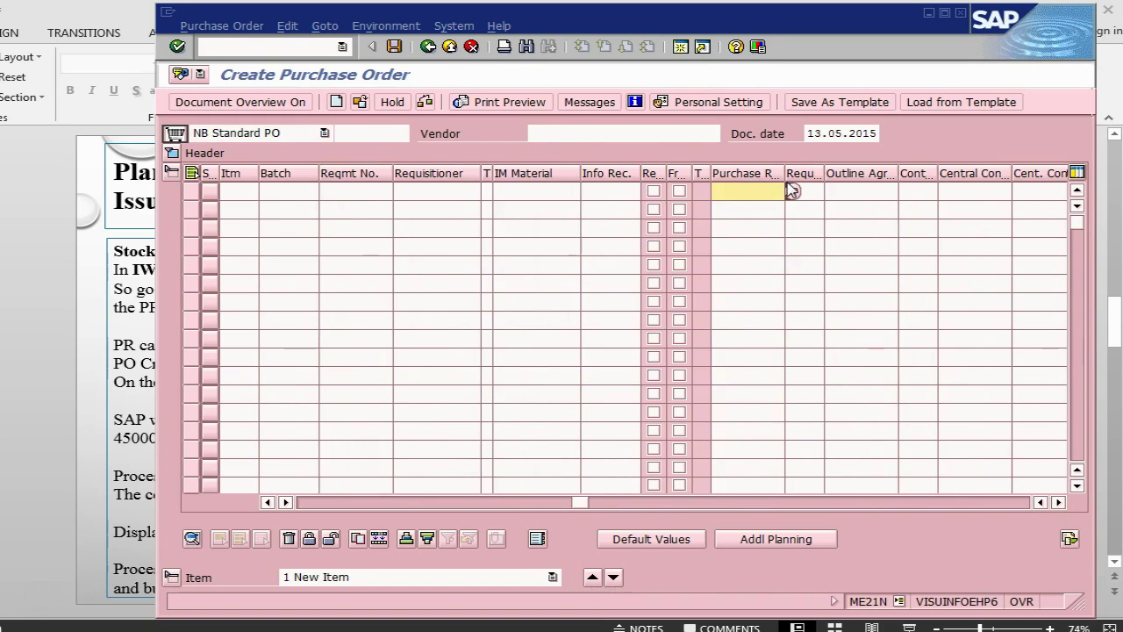
key(alt+Tab)
key(alt+Tab)
key(alt+Tab)
key(Tab)
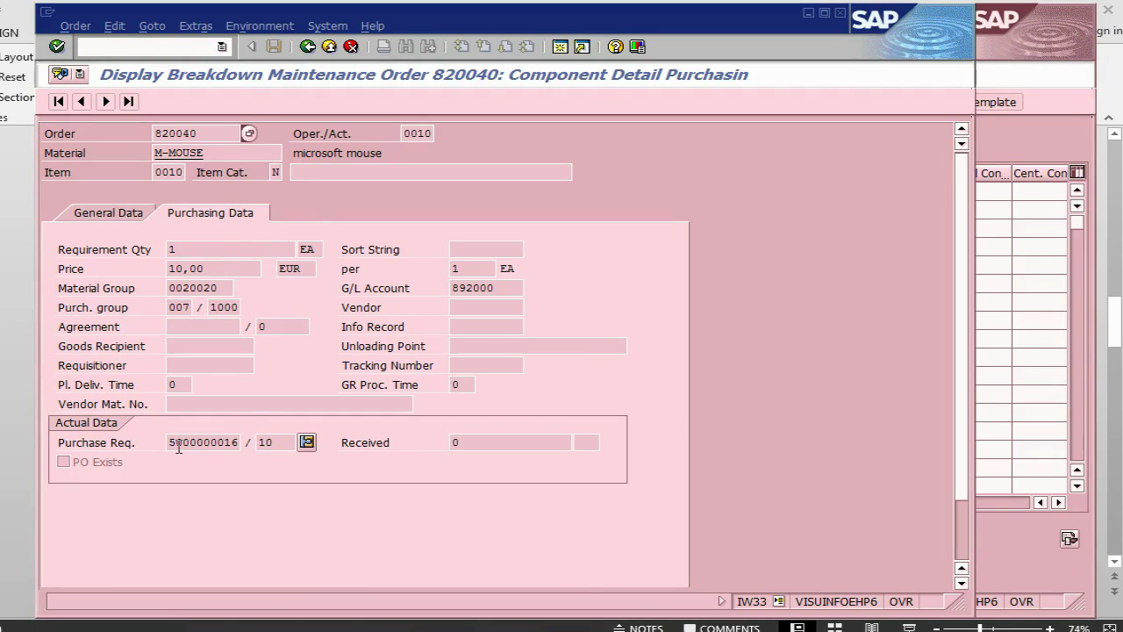
drag(173, 445, 247, 442)
key(ctrl+c)
key(alt+Tab)
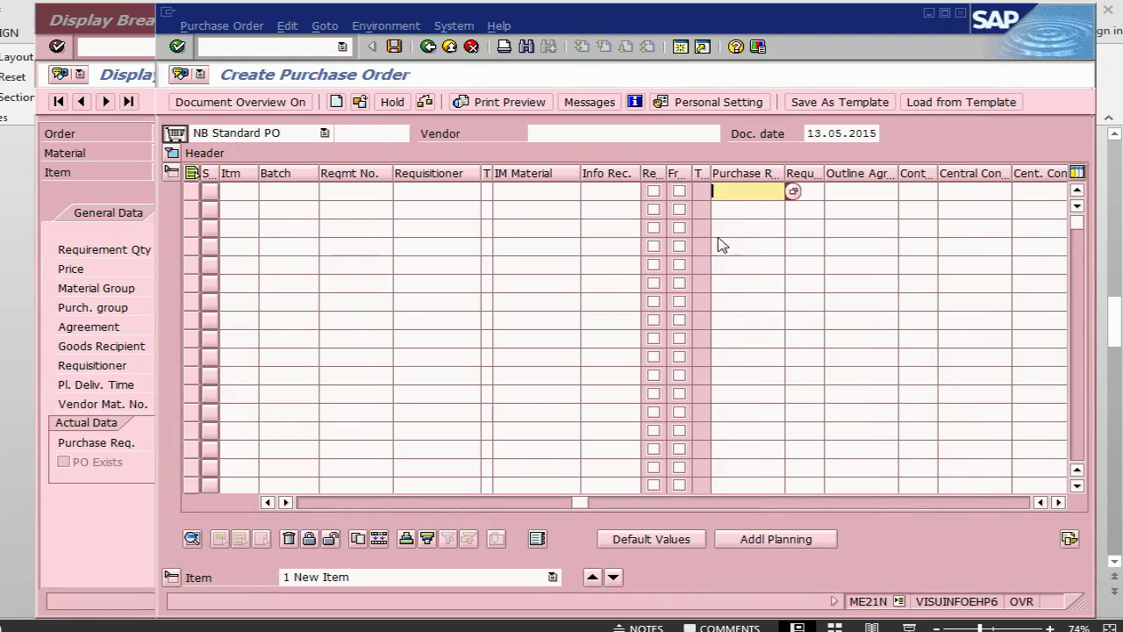
key(ctrl+v)
key(Return)
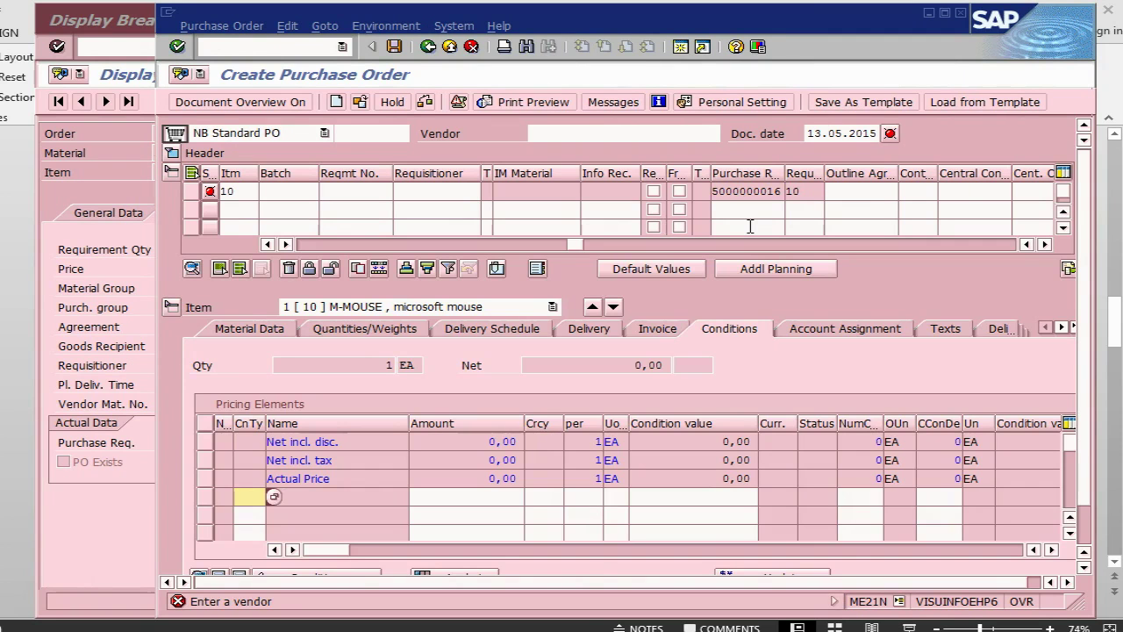
Set vendor 2500 Ancol Corp. and a 12,00 EUR gross price for M-MOUSE.
click(546, 134)
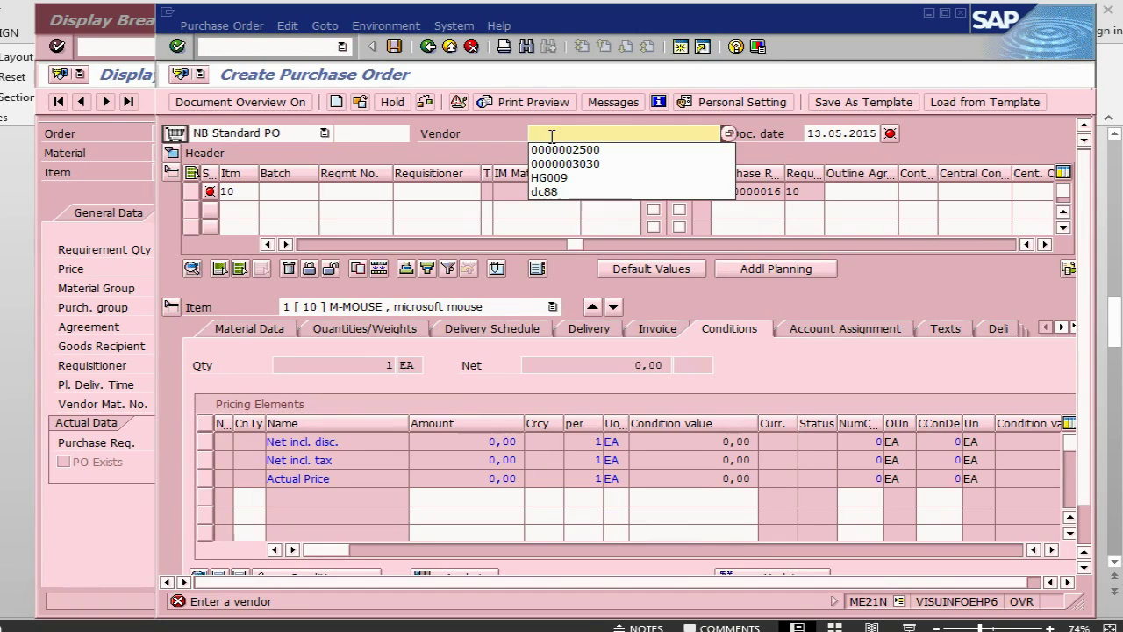
click(563, 149)
key(Return)
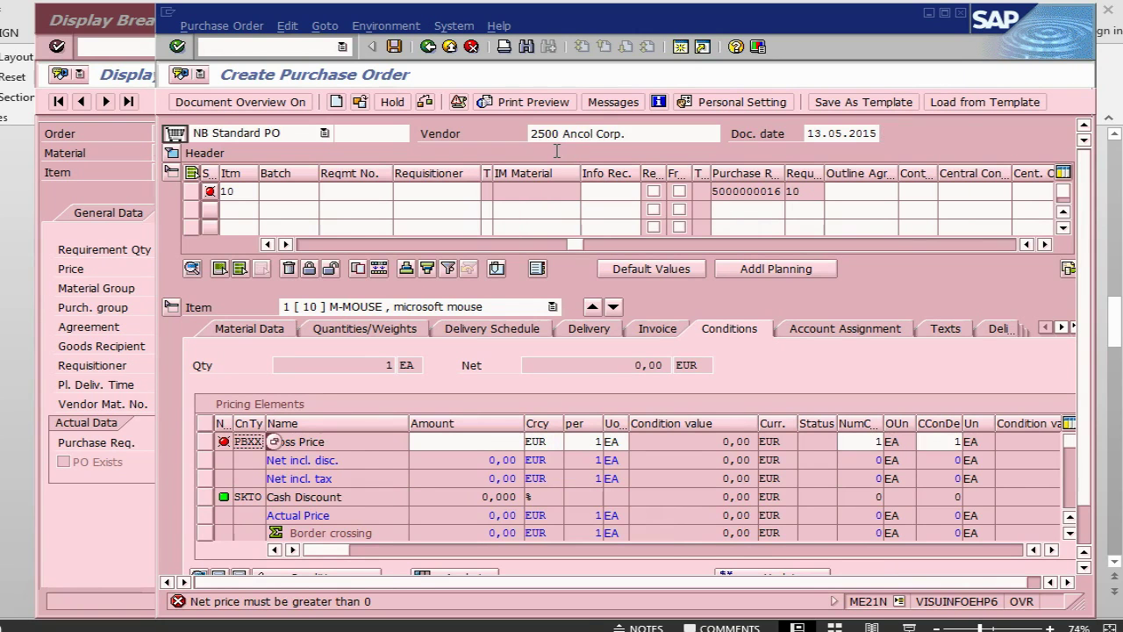
click(455, 442)
text(12)
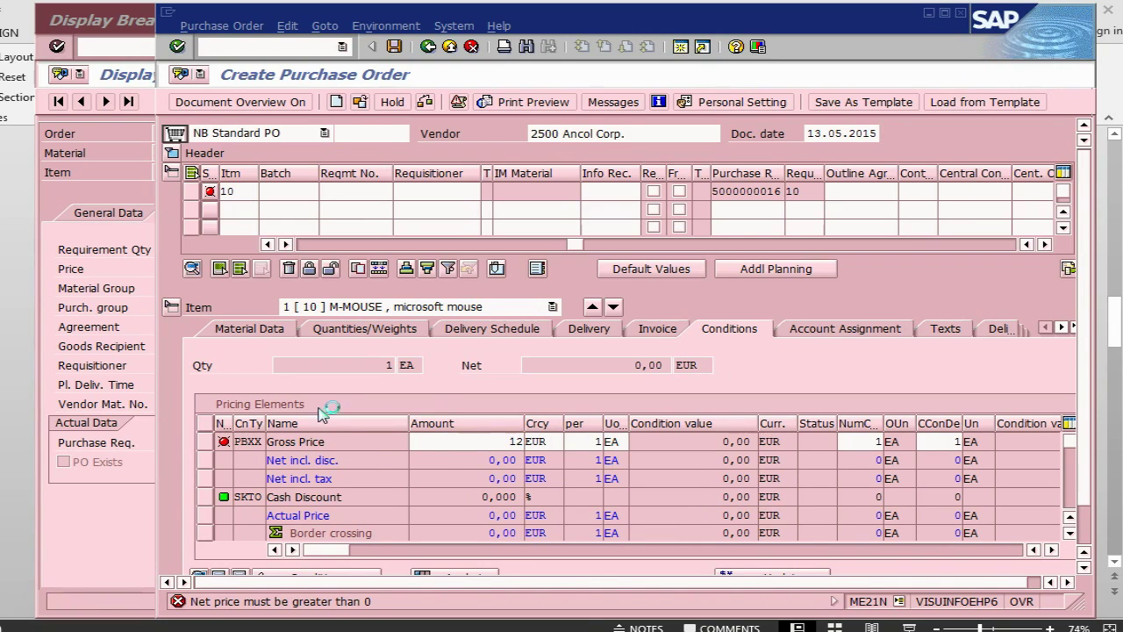
key(Return)
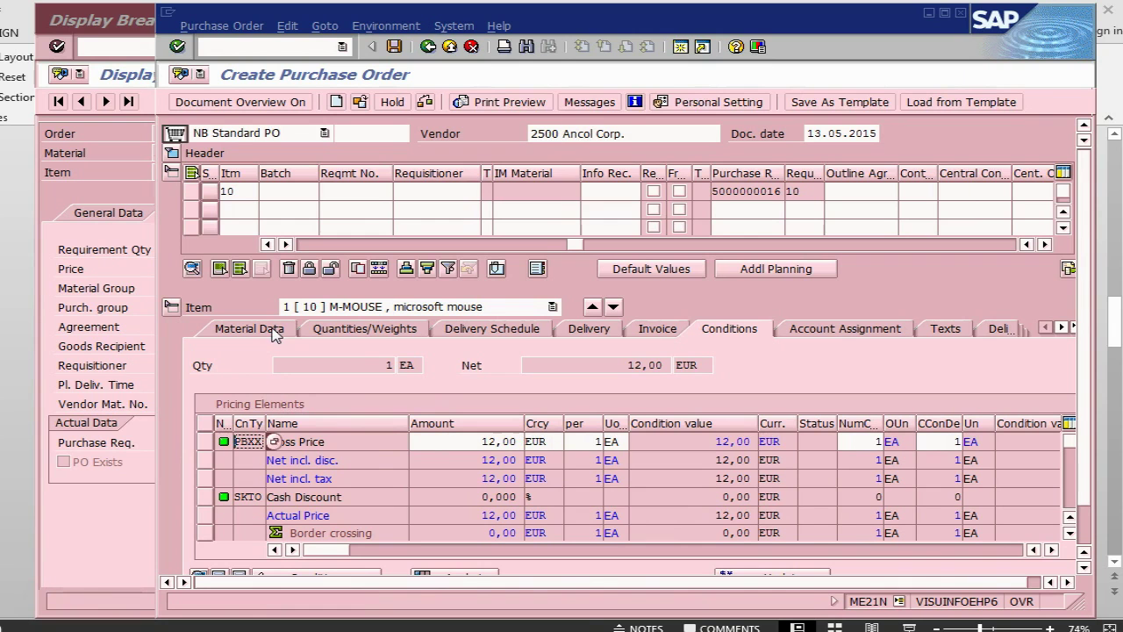
Give item 10 account assignment category F (Order).
click(303, 246)
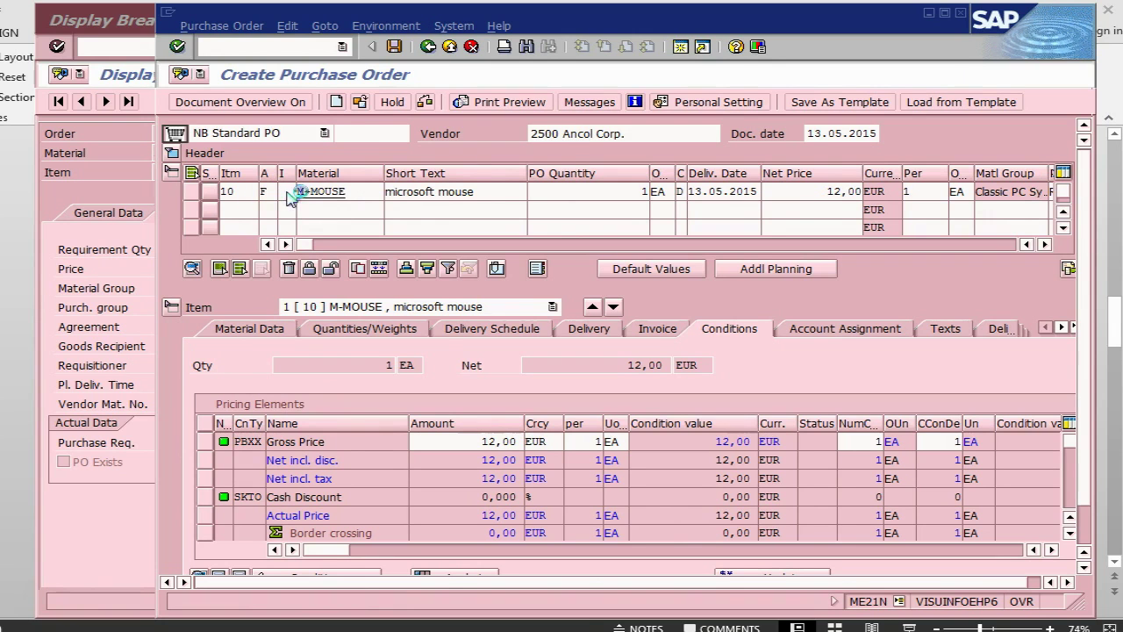
key(F4)
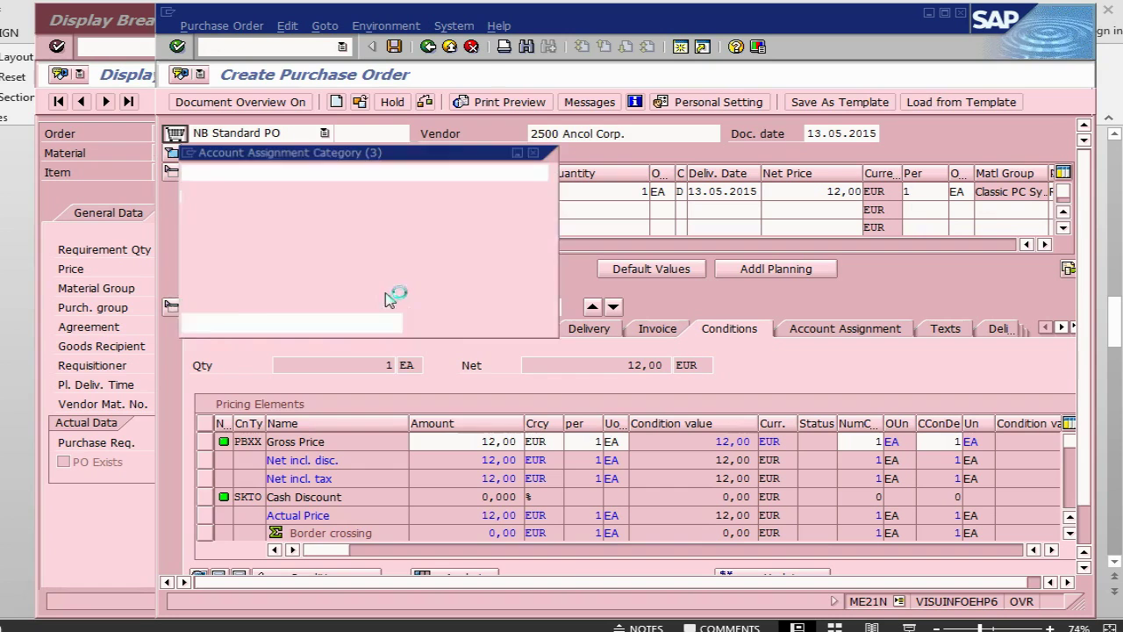
click(225, 389)
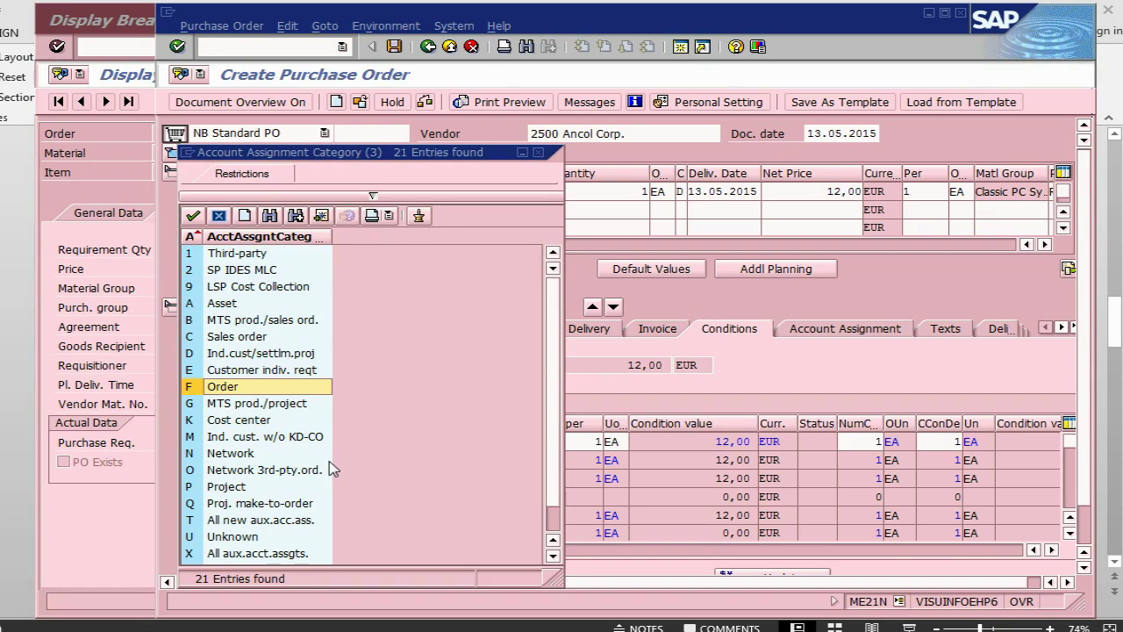
click(538, 154)
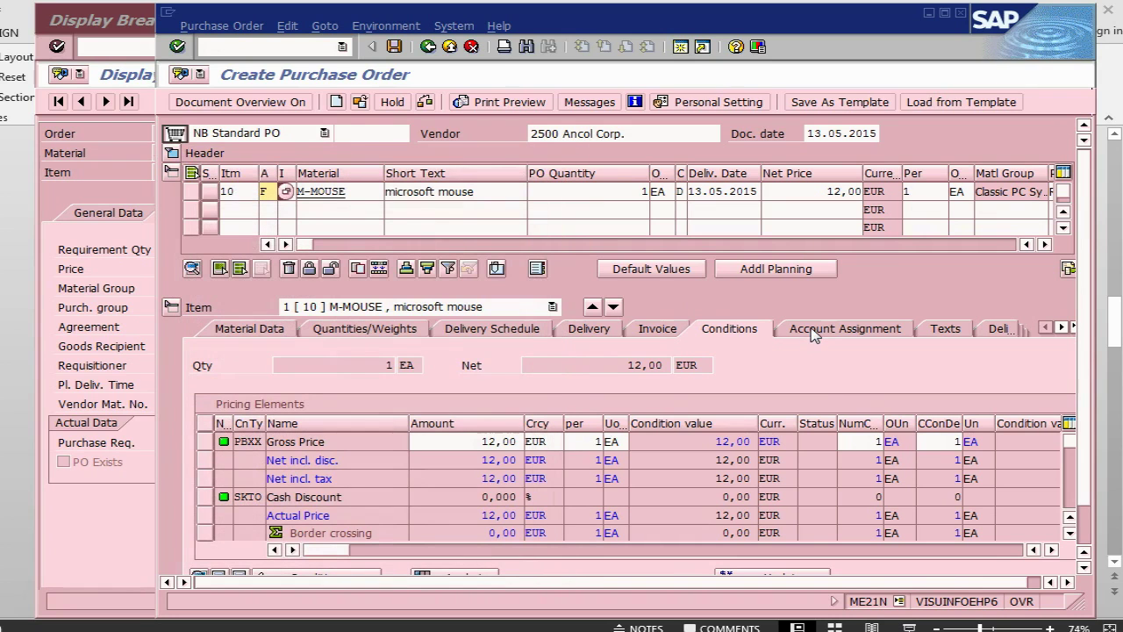
Check the item's G/L account and order 820040, then save the purchase order.
click(814, 332)
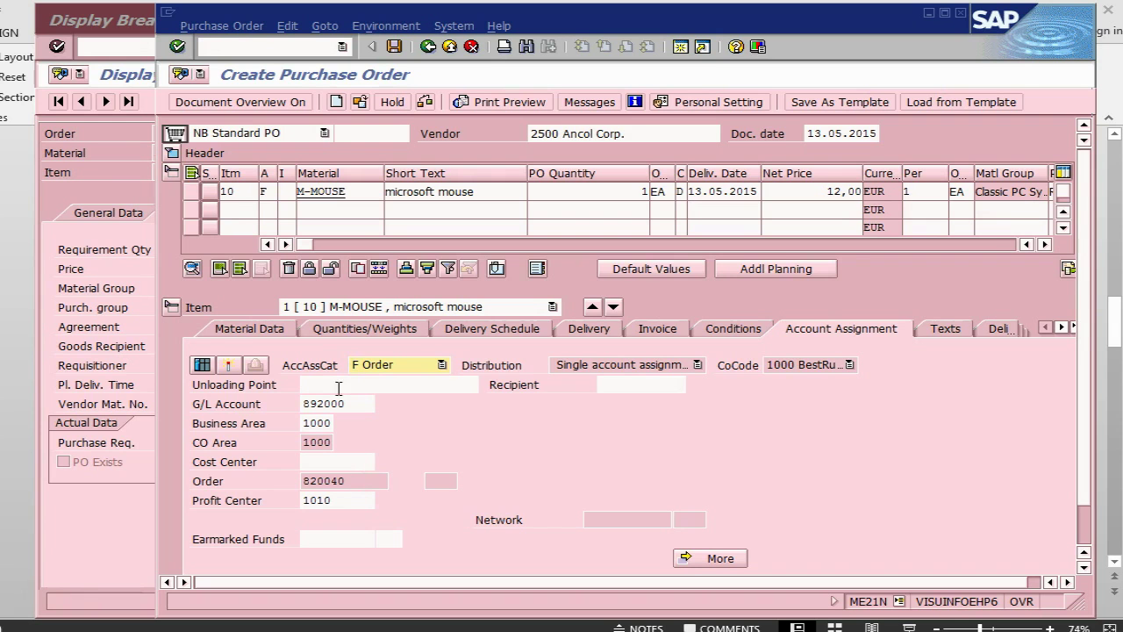
click(172, 153)
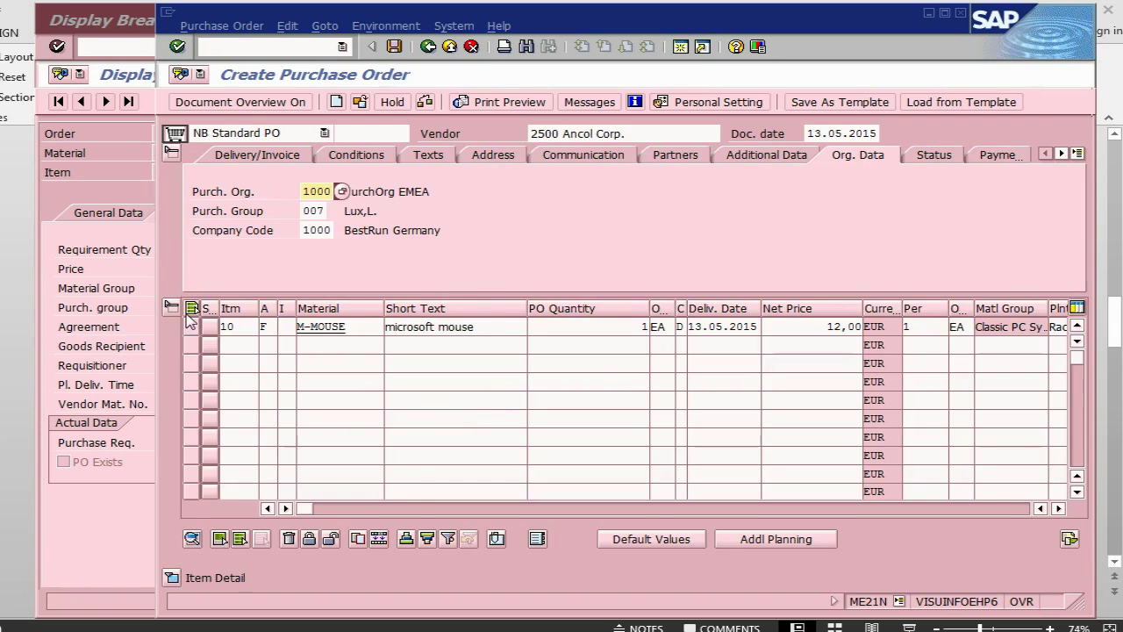
click(395, 47)
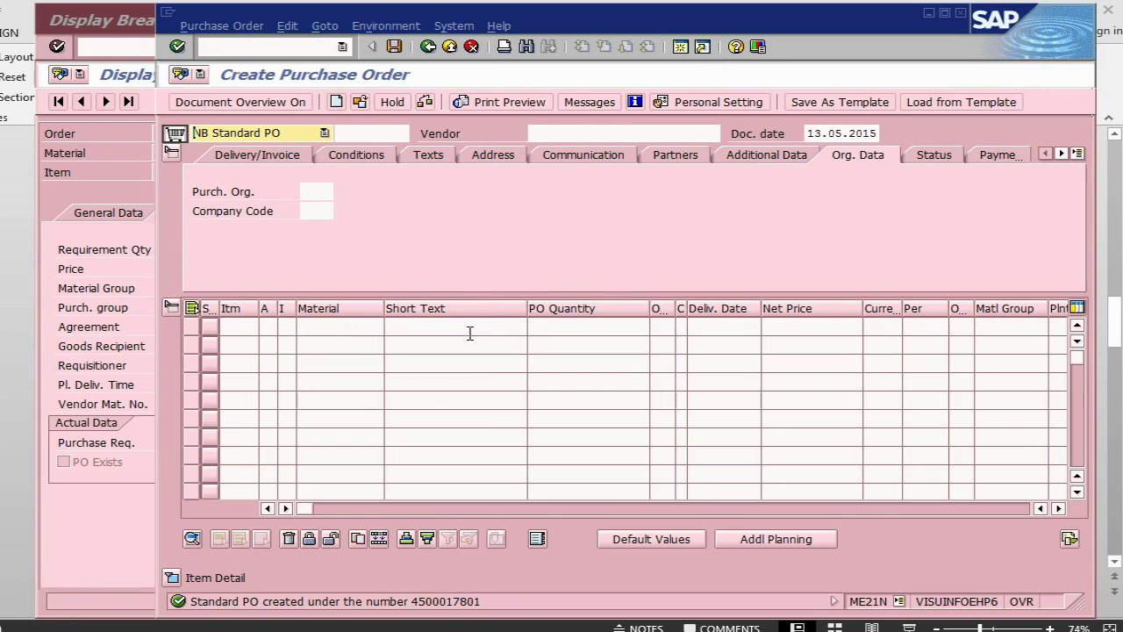
click(359, 102)
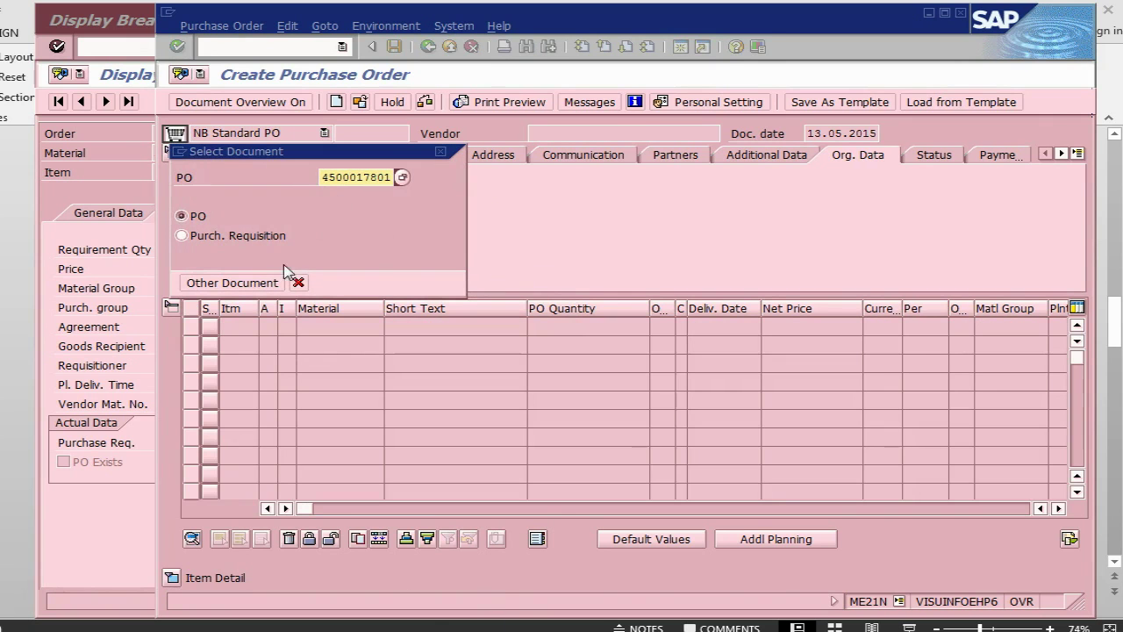
click(233, 285)
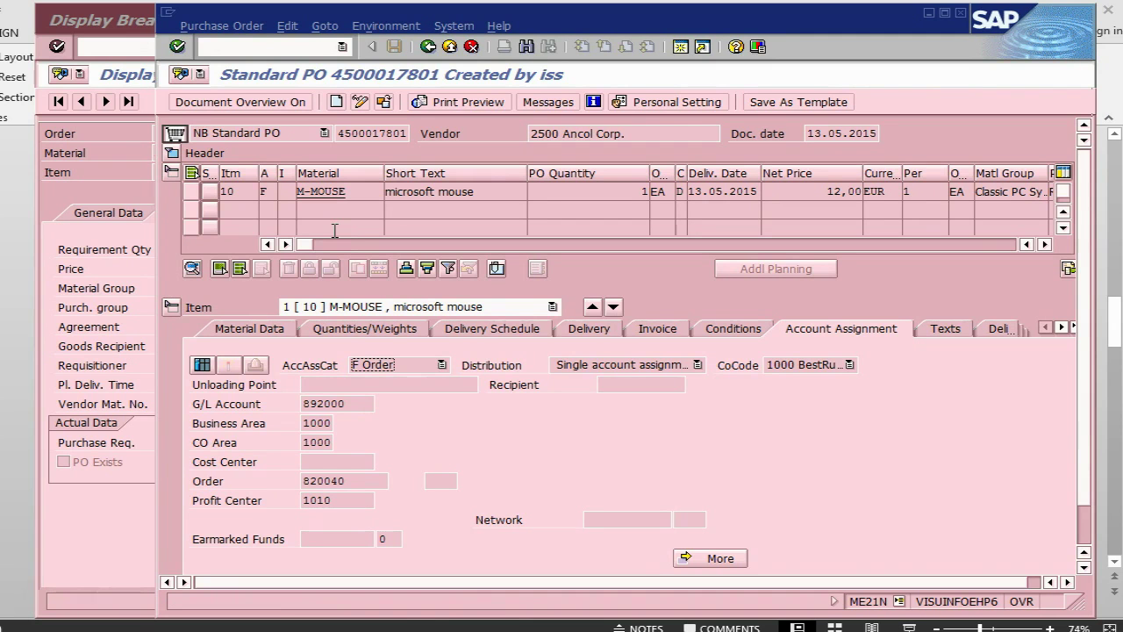
key(alt+Tab)
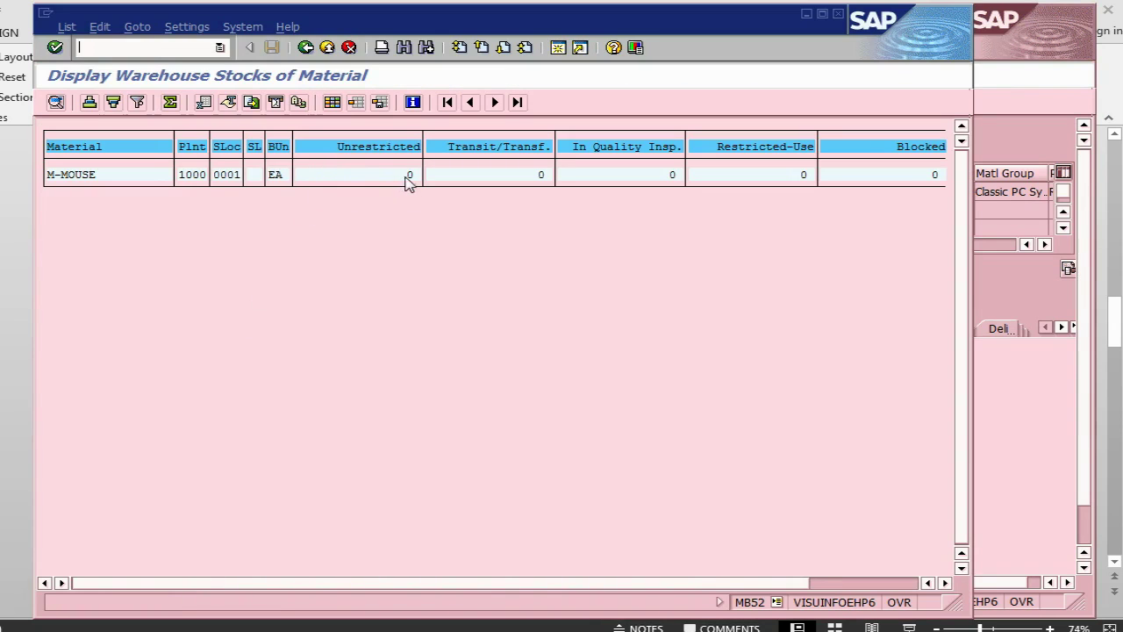
Check the MB52 stock list: M-MOUSE has 0 unrestricted stock in plant 1000, storage location 0001.
key(alt+Tab)
key(alt+Tab)
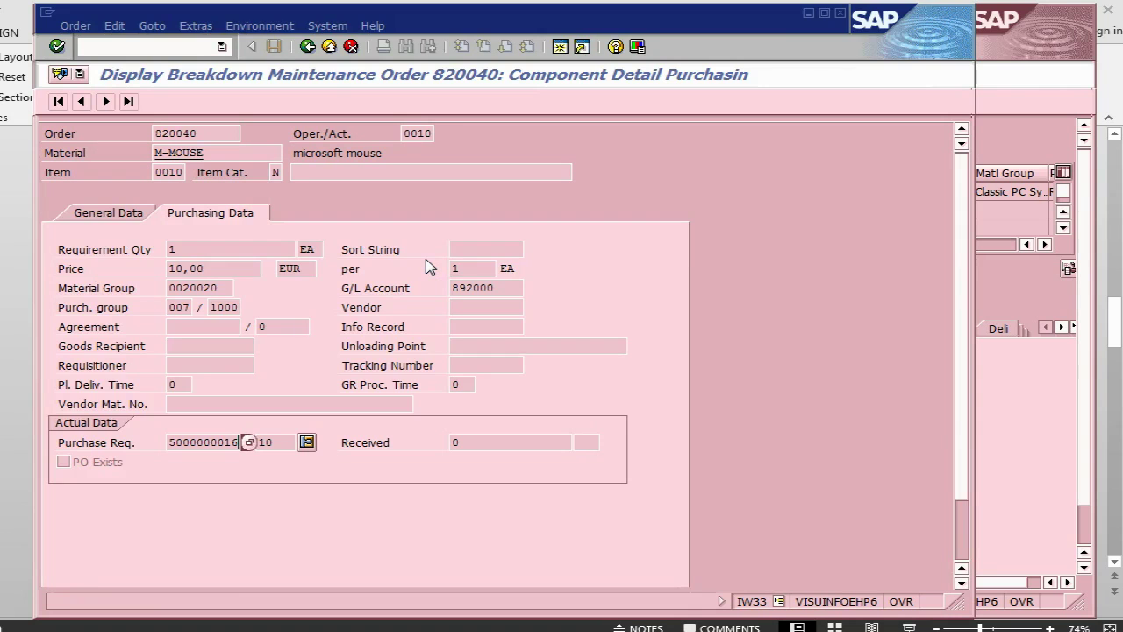
key(alt+Tab)
key(alt+Tab)
key(alt+Tab)
key(alt+Tab)
key(alt+Tab)
key(alt+Tab)
key(alt+Tab)
key(alt+Tab)
key(alt+Tab)
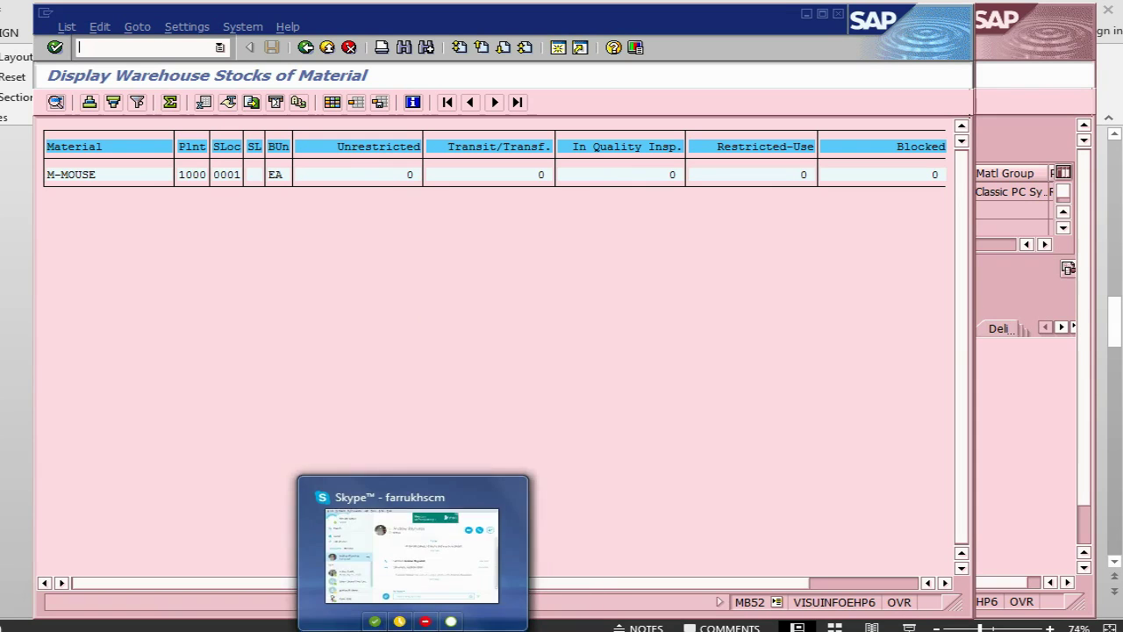
mouse_move(596, 627)
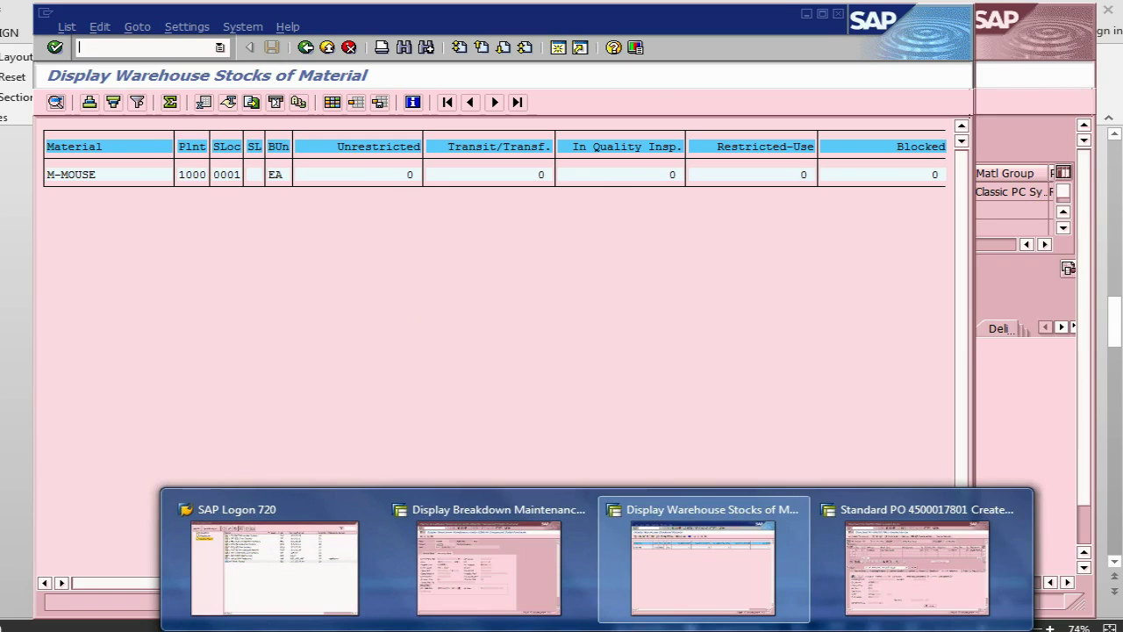
Launch MIGO (/nmigo) from the maintenance order 820040 window.
click(492, 557)
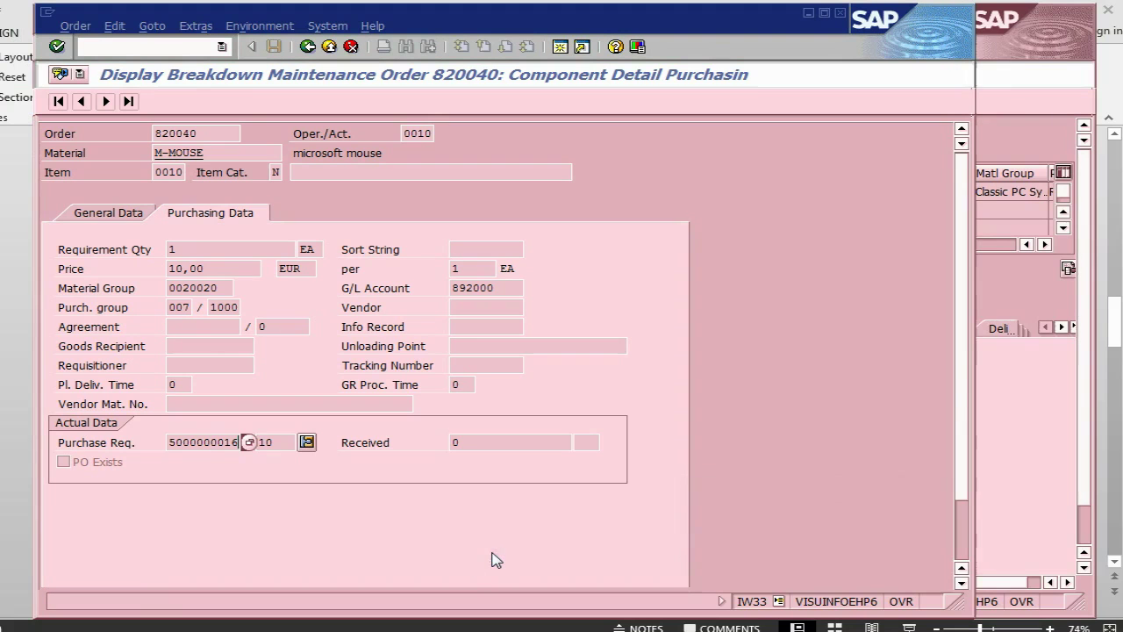
click(130, 49)
text(/nmigo)
key(Return)
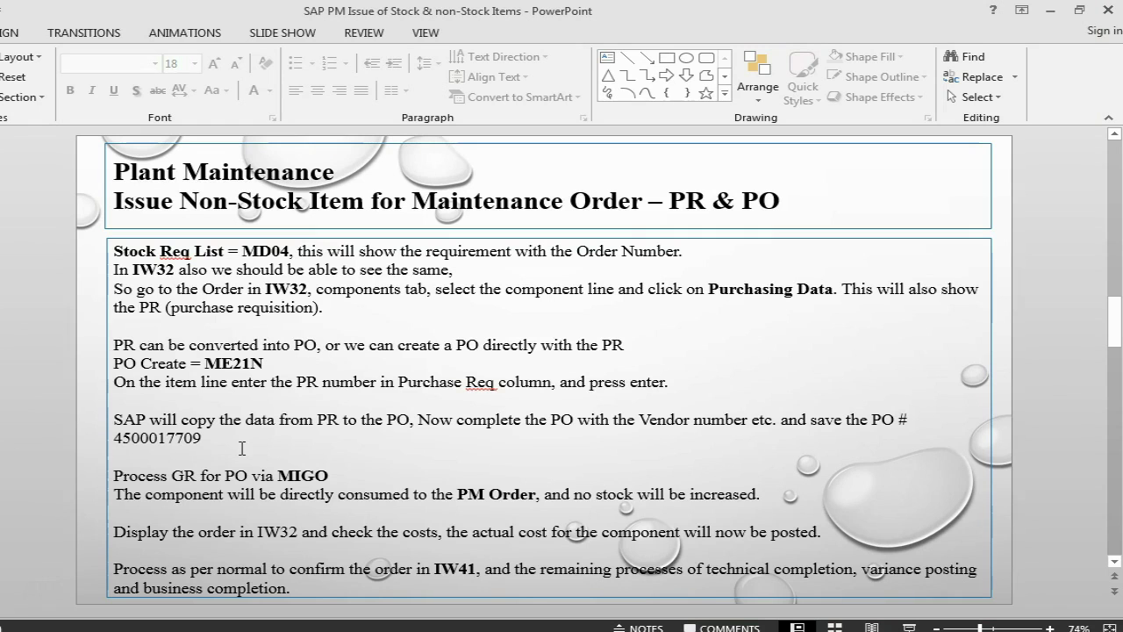
key(alt+Tab)
key(alt+Tab)
key(alt+Tab)
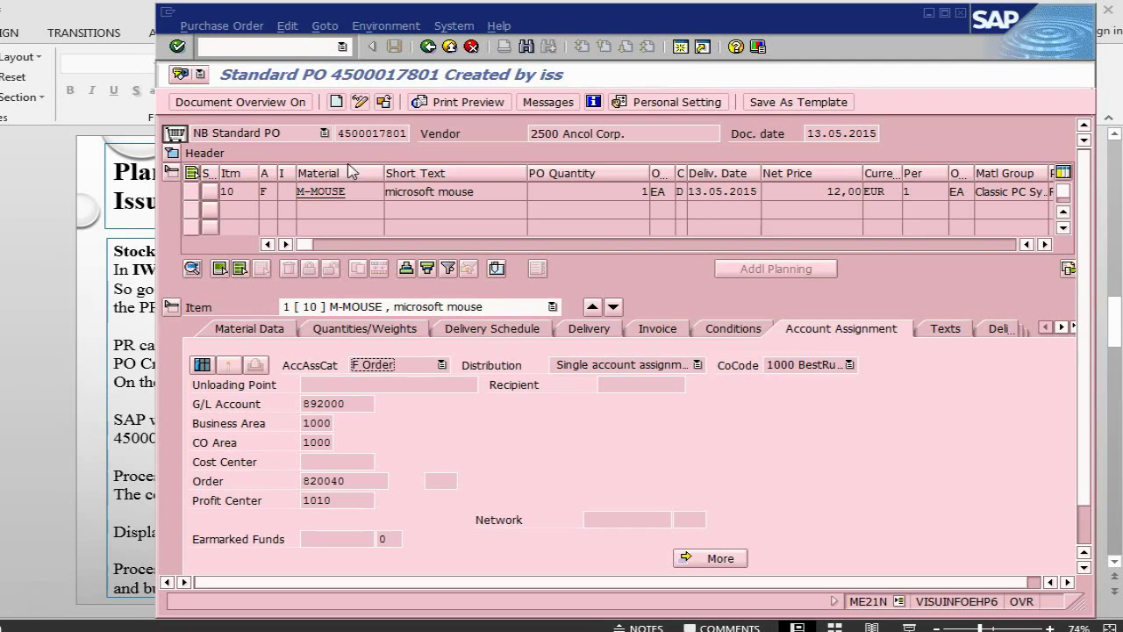
key(alt+Tab)
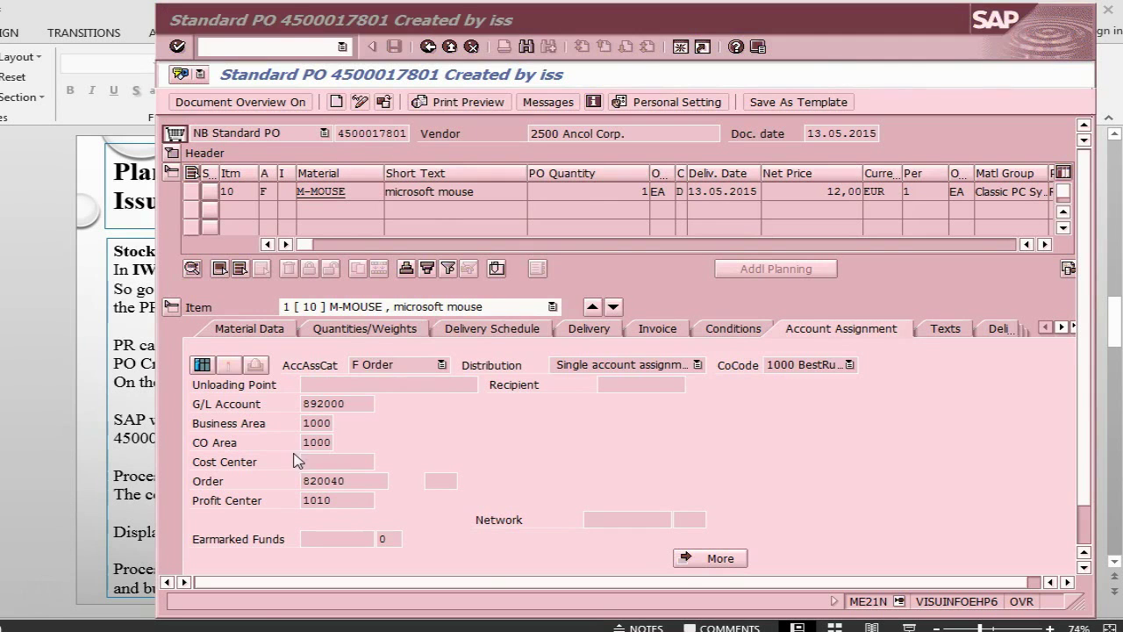
click(180, 437)
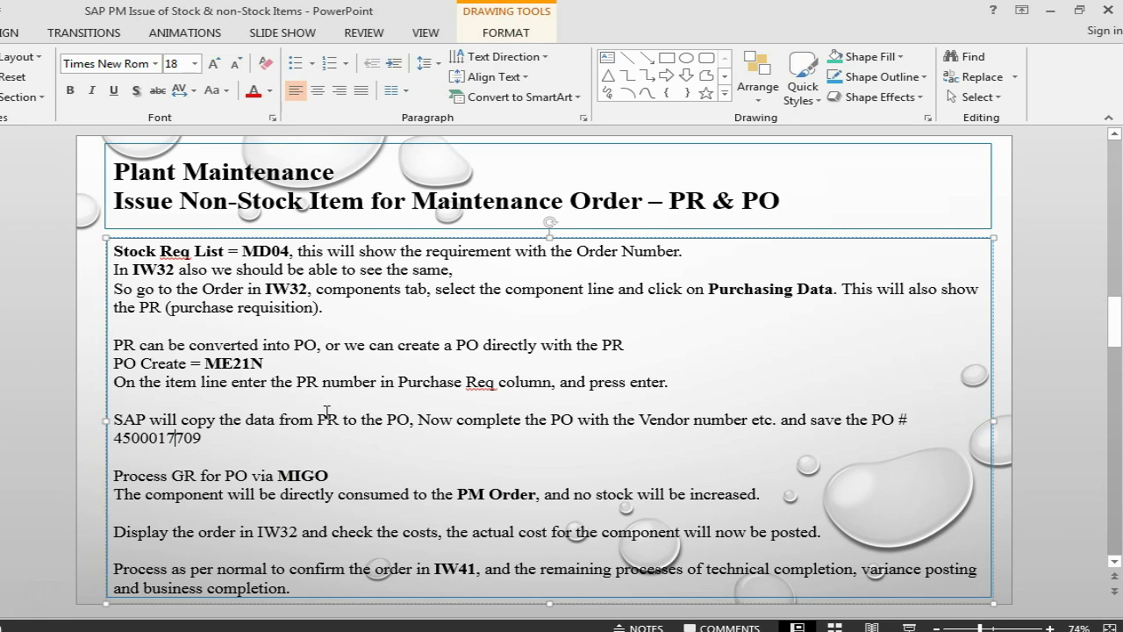
text(801)
key(Delete)
key(Delete)
key(Delete)
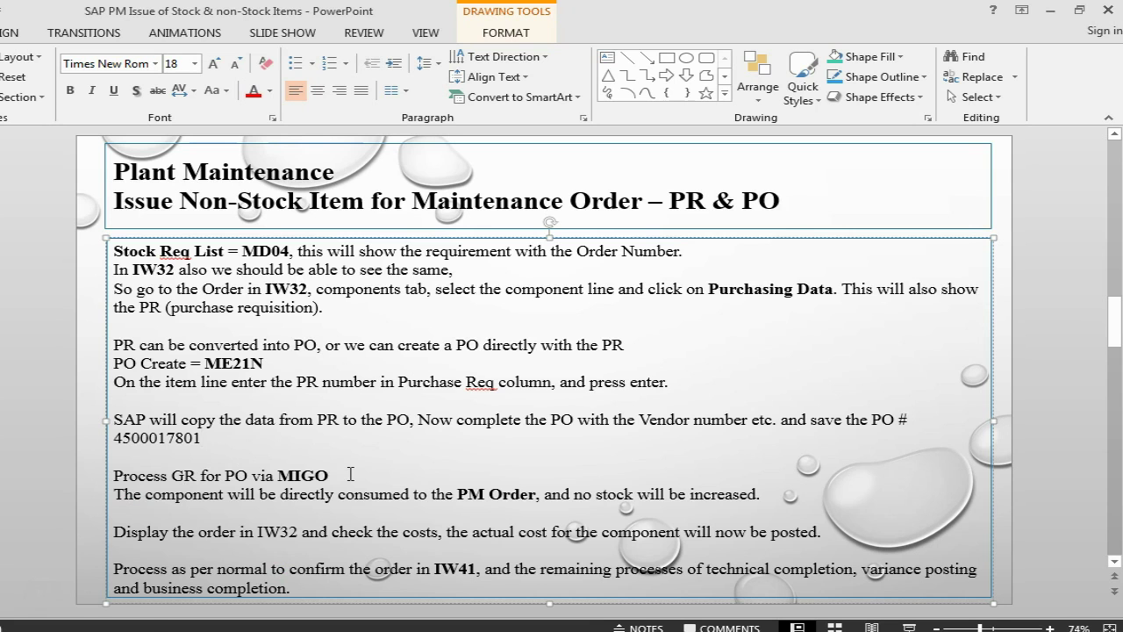
key(alt+Tab)
key(alt+Tab)
key(alt+Tab)
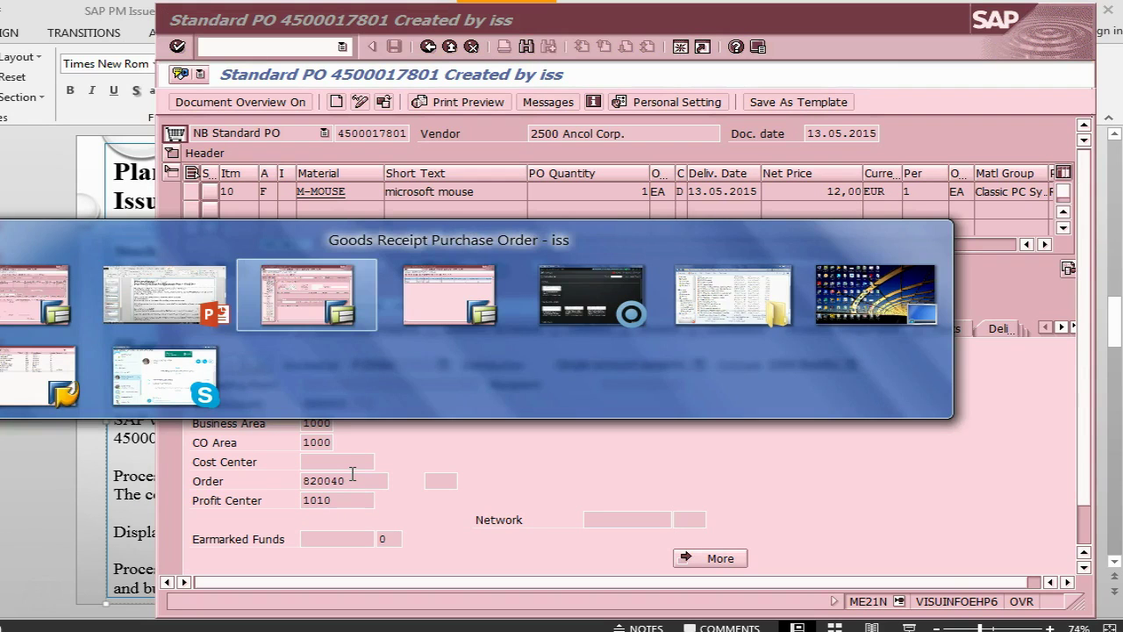
key(alt+Tab)
key(alt+Tab)
key(alt+Tab)
key(alt+Tab)
key(alt+Tab)
key(alt+Tab)
key(alt+Tab)
key(alt+Tab)
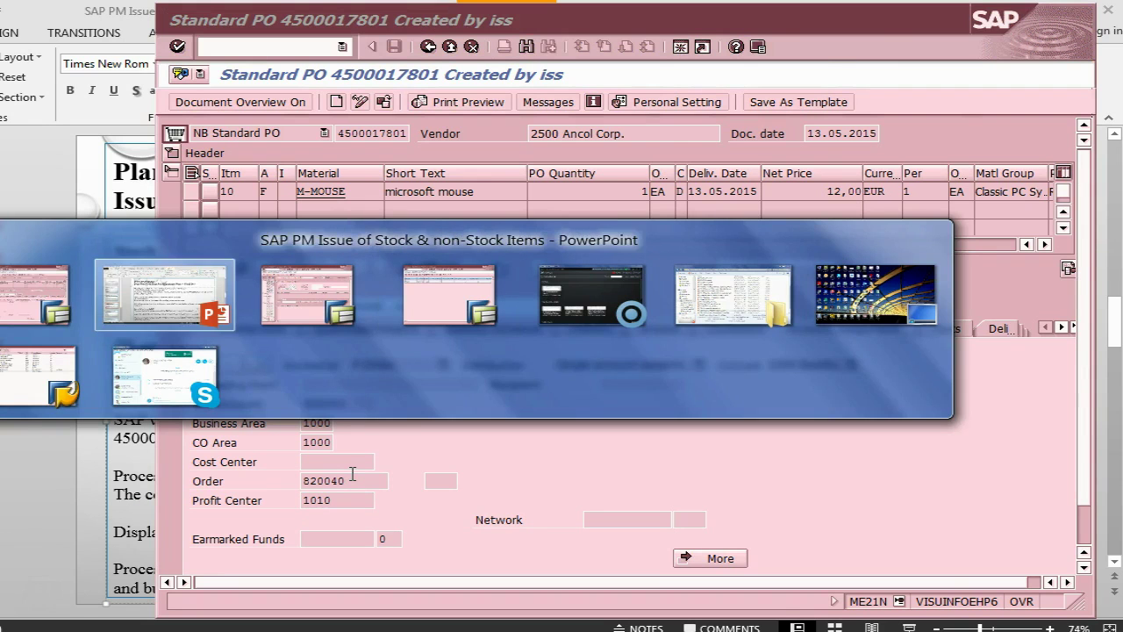
key(alt+Tab)
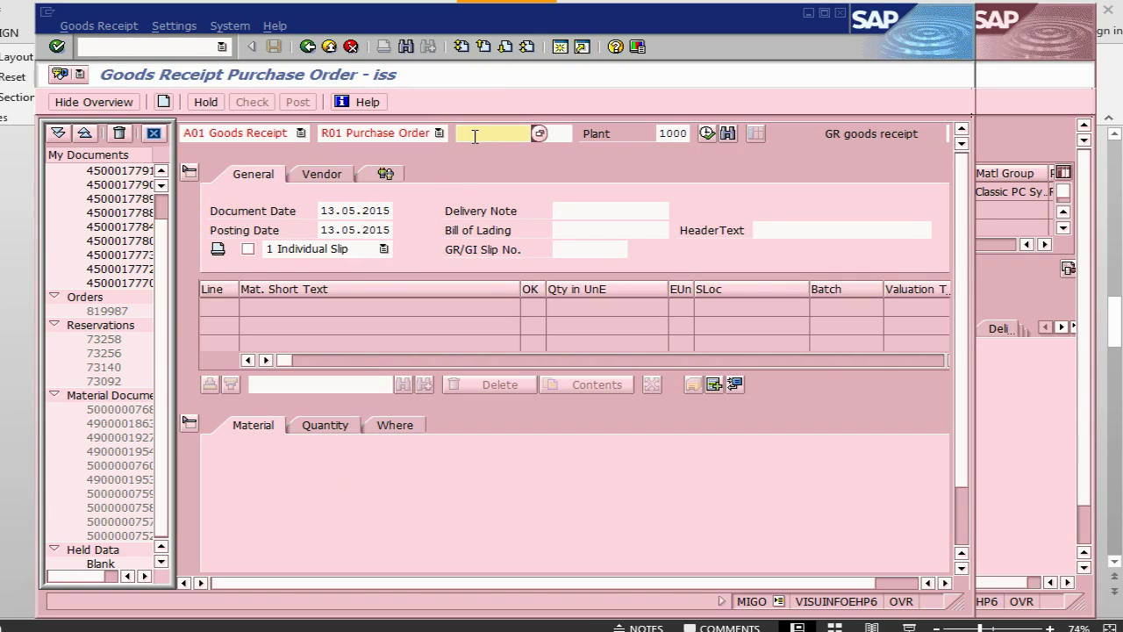
key(alt+Tab)
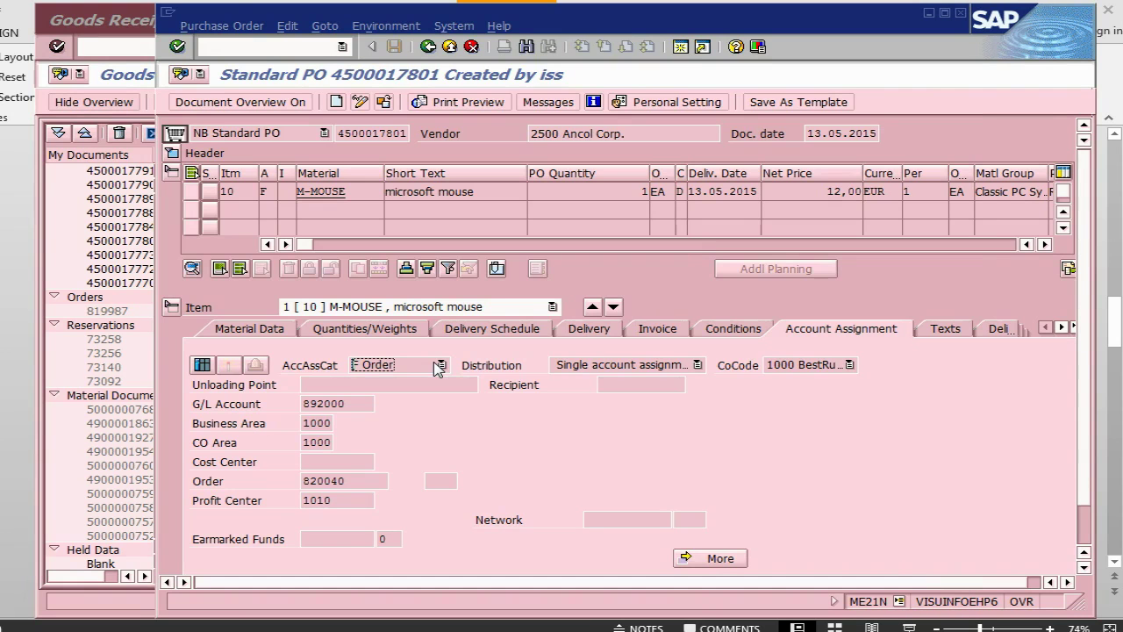
drag(340, 131, 419, 134)
key(ctrl+c)
key(alt+Tab)
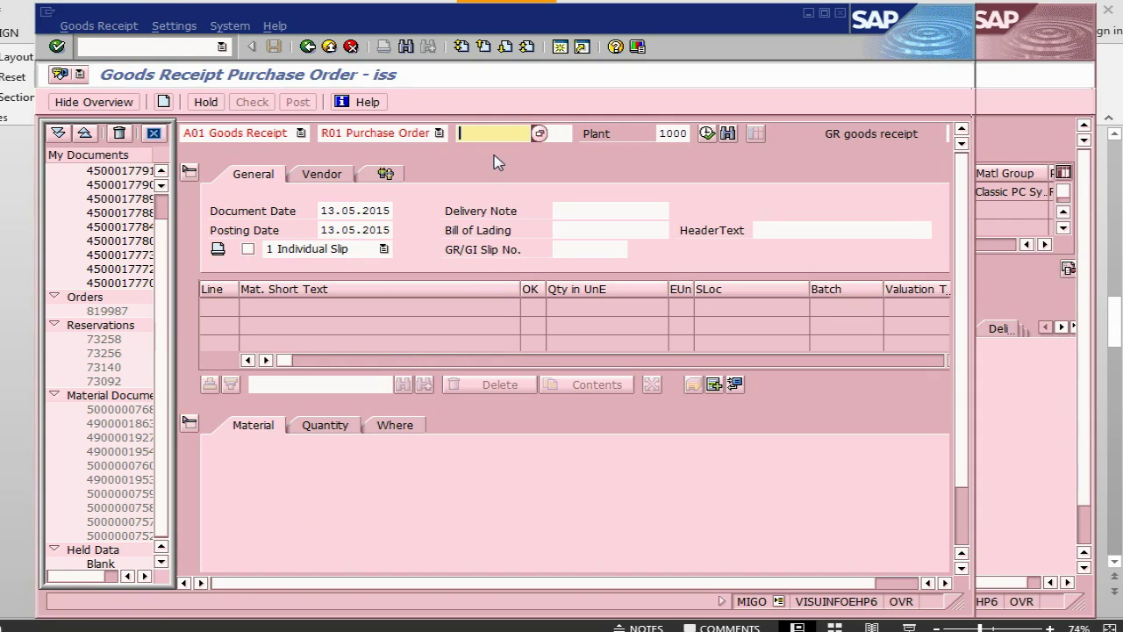
key(ctrl+v)
key(Return)
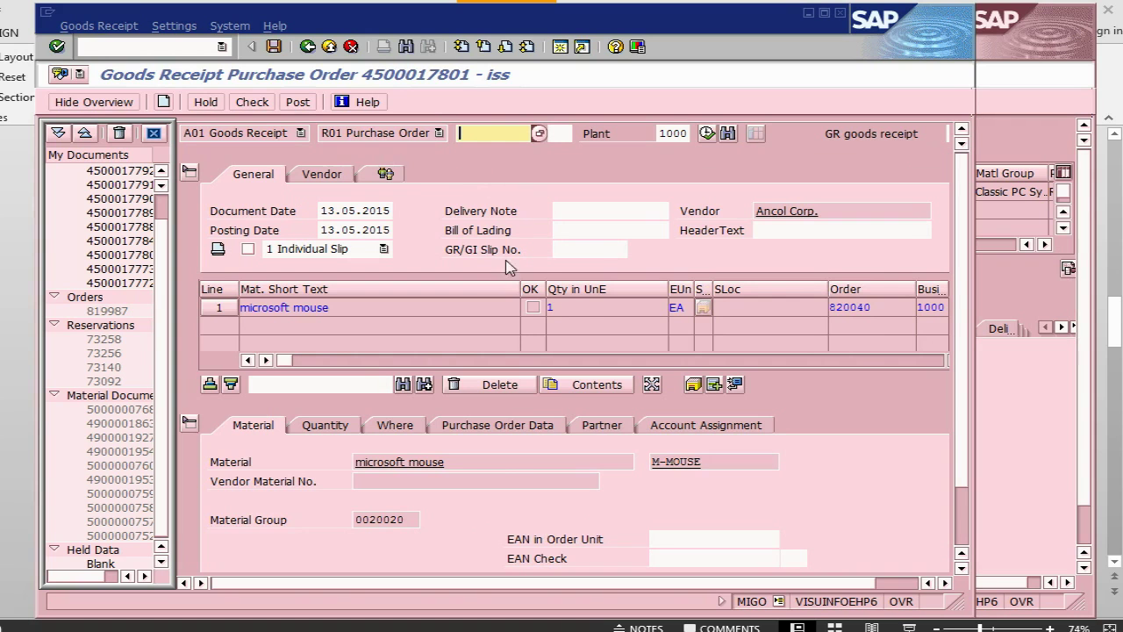
Review the mouse item's quantity, movement type 101, PO, vendor and order 820040 assignment details.
click(603, 211)
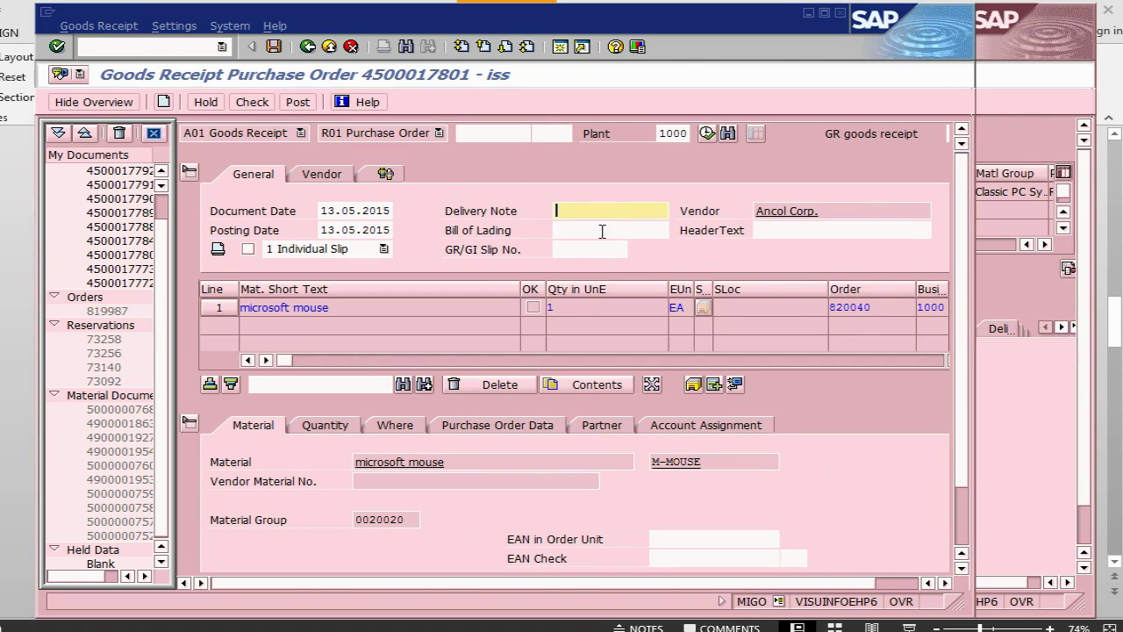
click(603, 231)
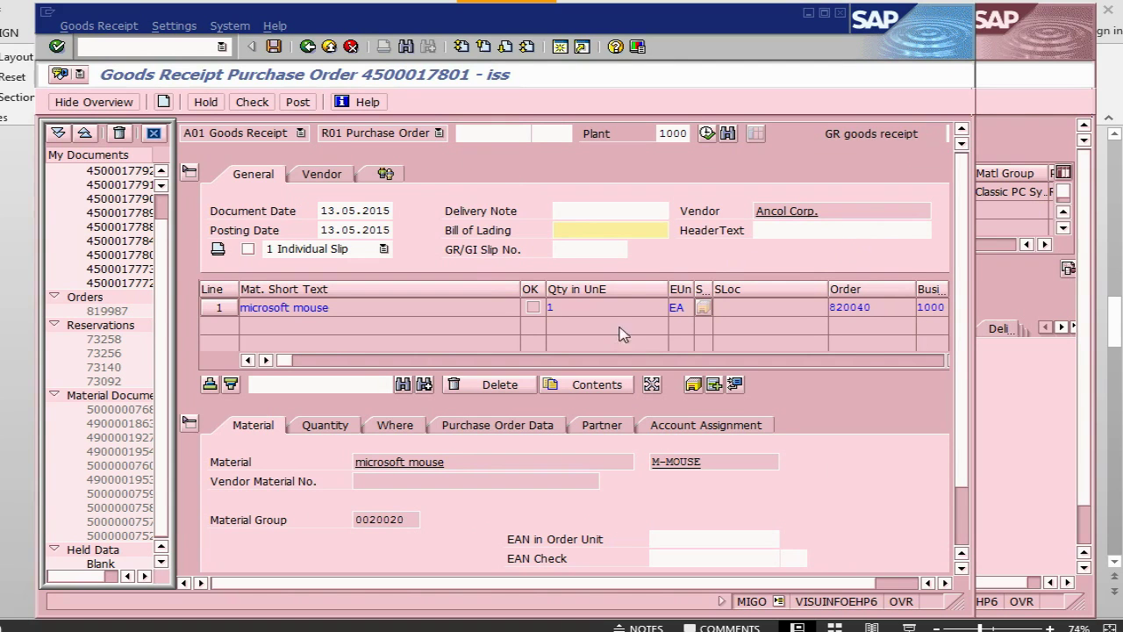
click(325, 426)
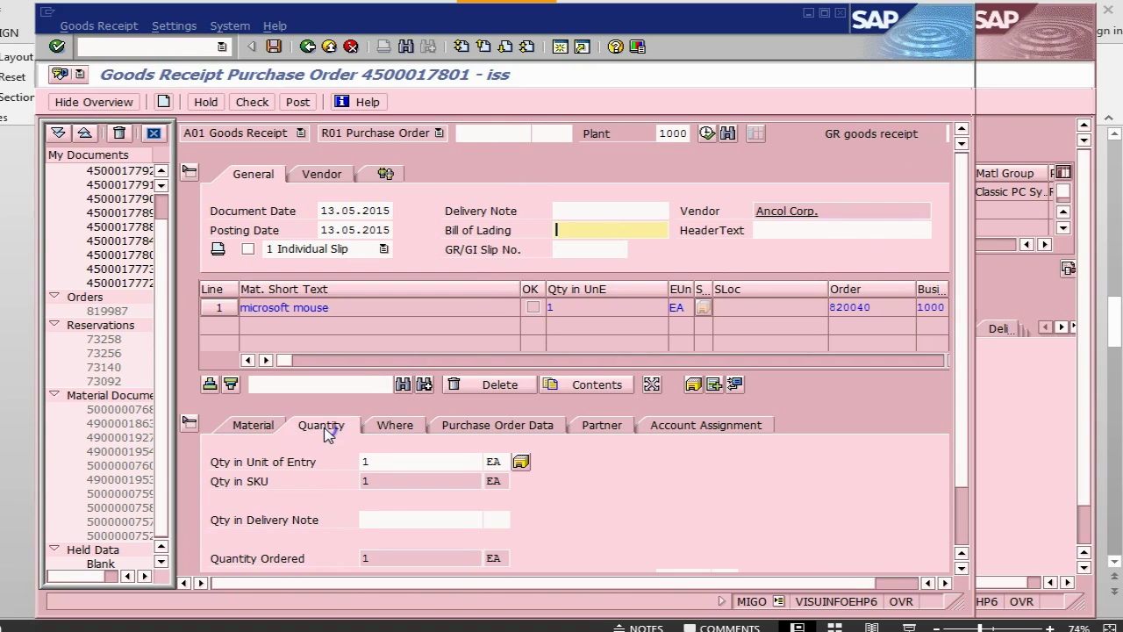
click(394, 428)
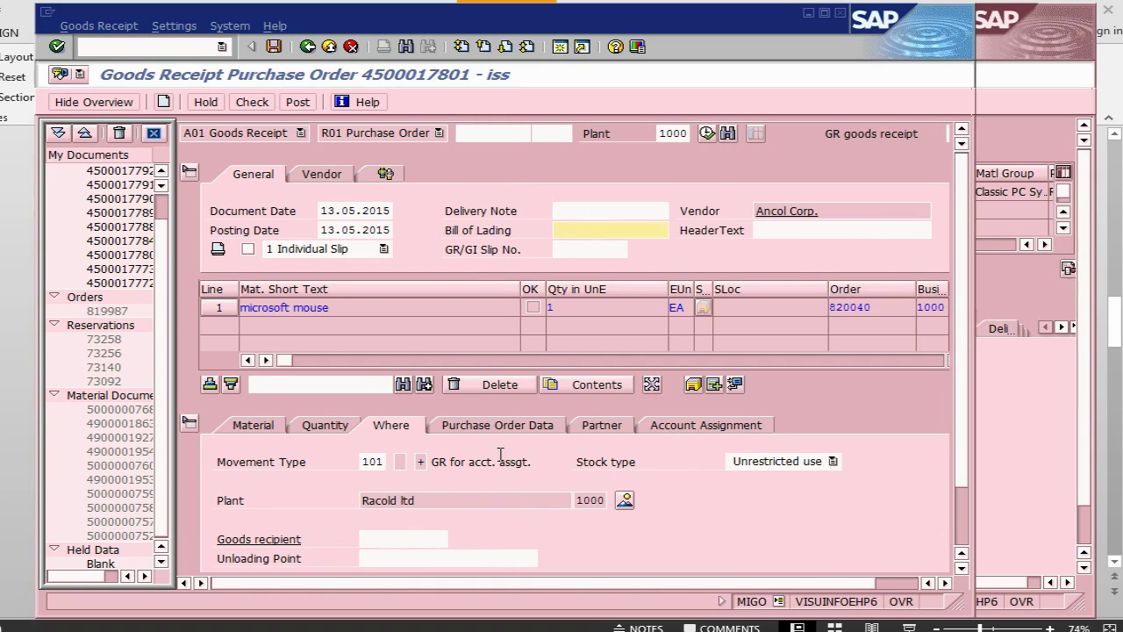
click(497, 424)
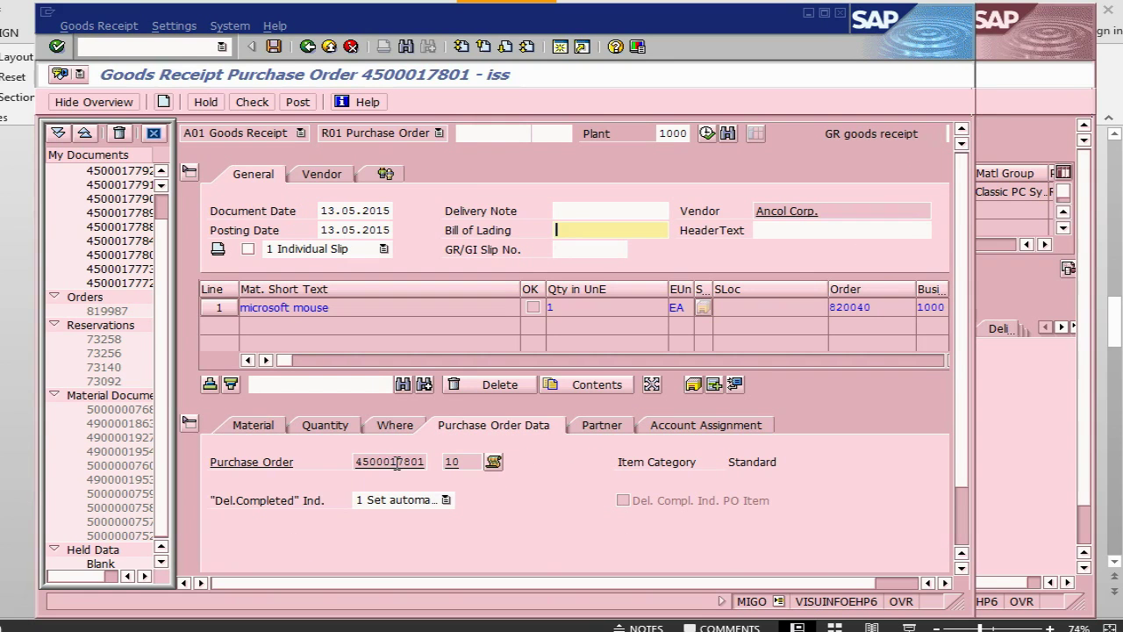
click(596, 429)
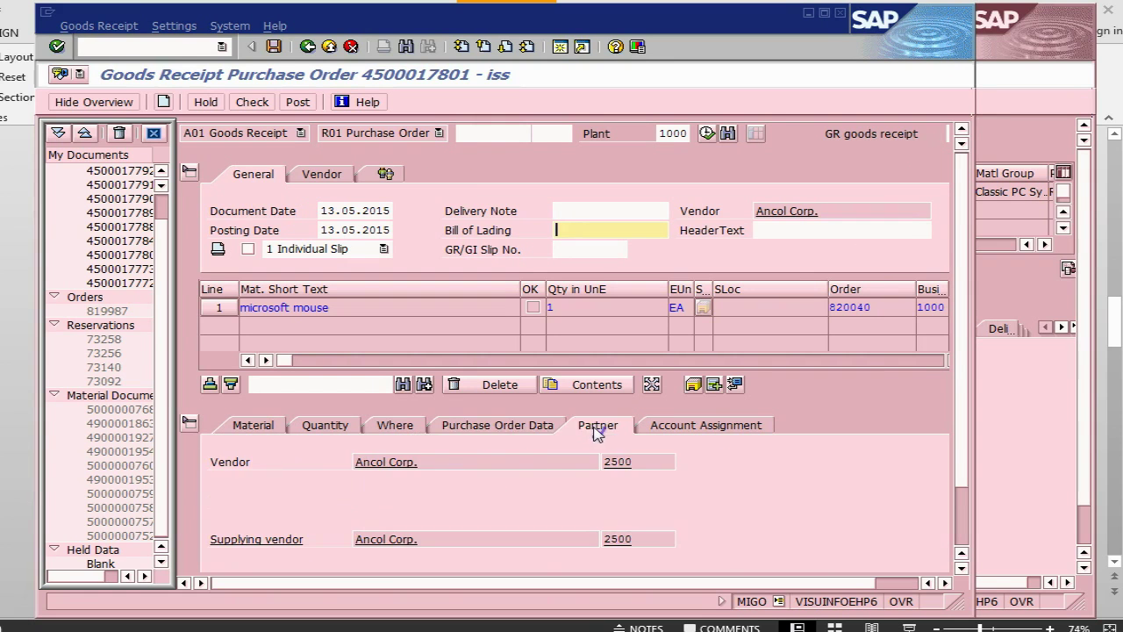
click(706, 430)
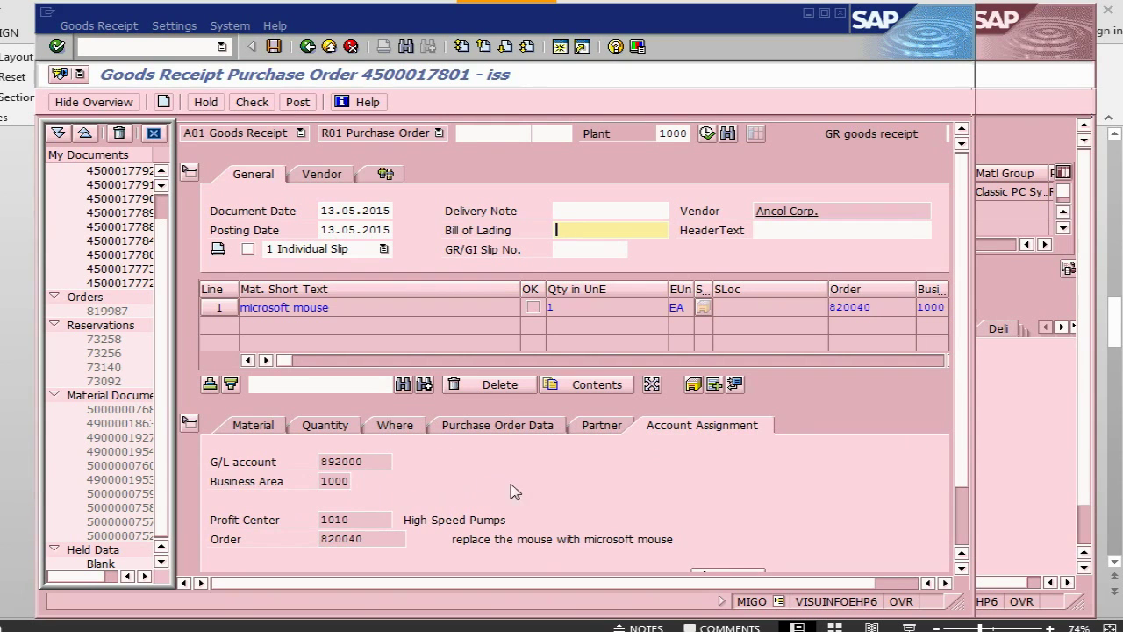
scroll(969, 467, down, 3)
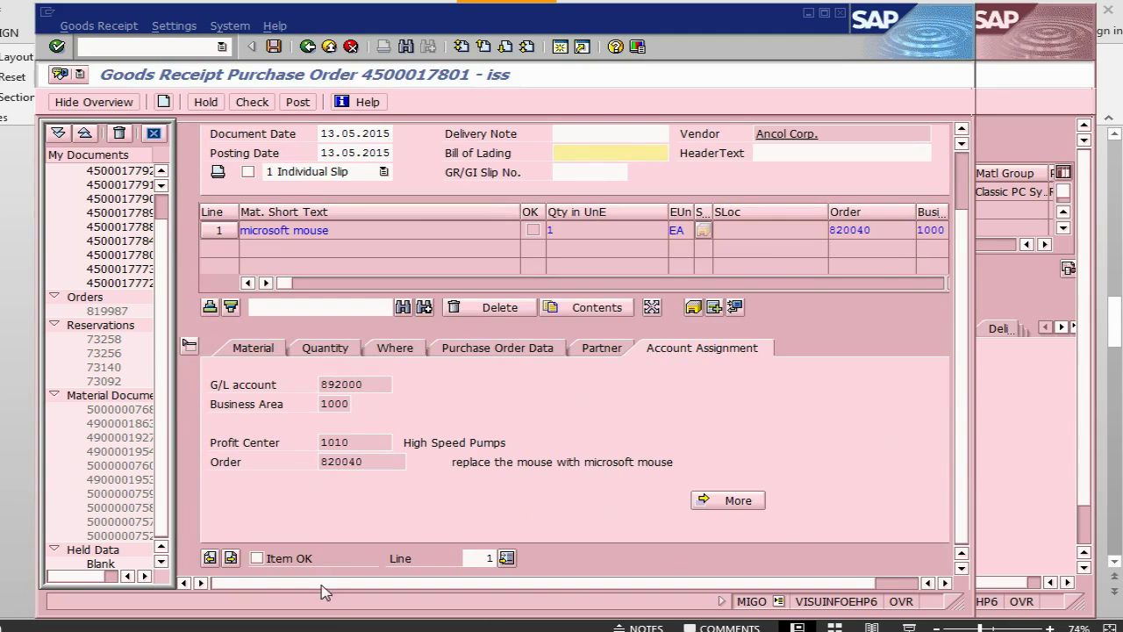
click(267, 559)
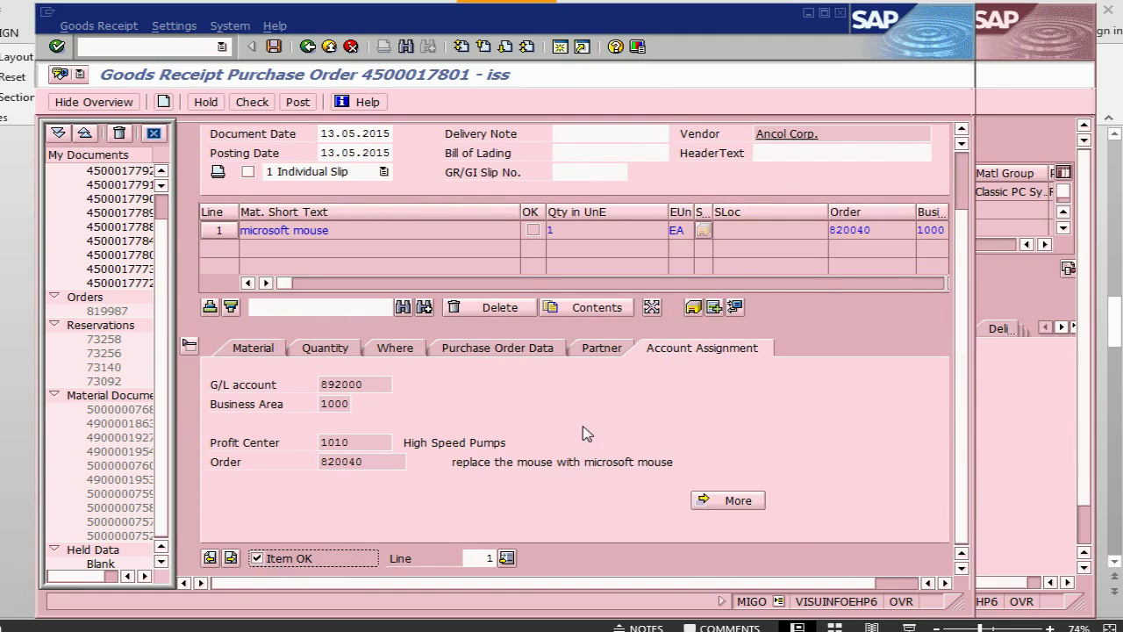
scroll(610, 436, up, 3)
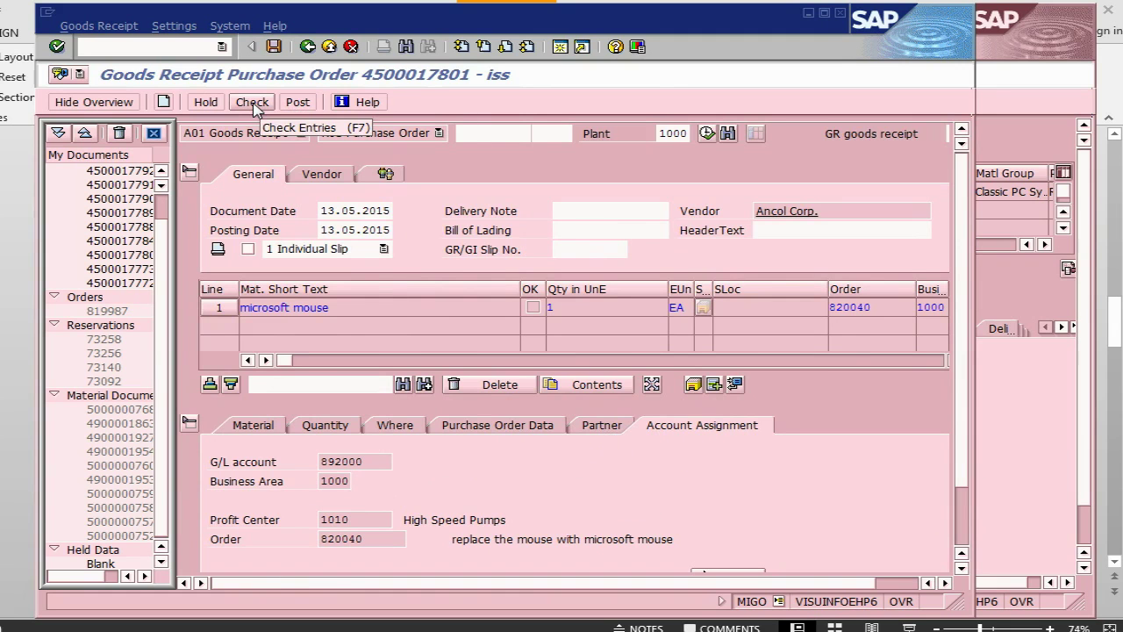
click(300, 103)
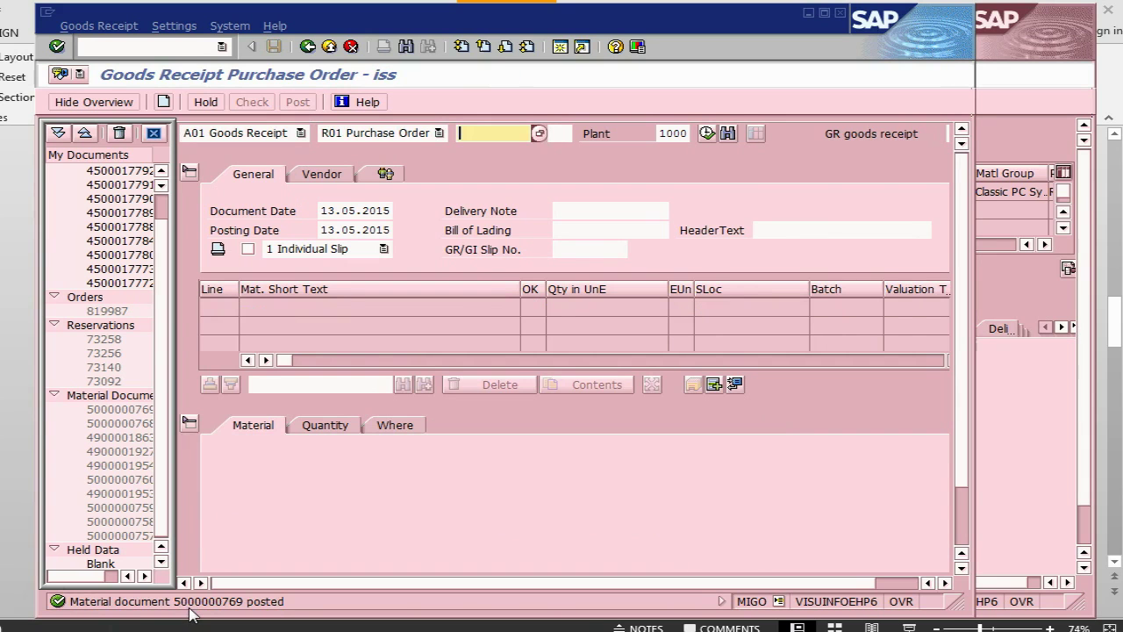
Confirm the refreshed MB52 list still shows 0 M-MOUSE stock at plant 1000, then close it.
key(alt+Tab)
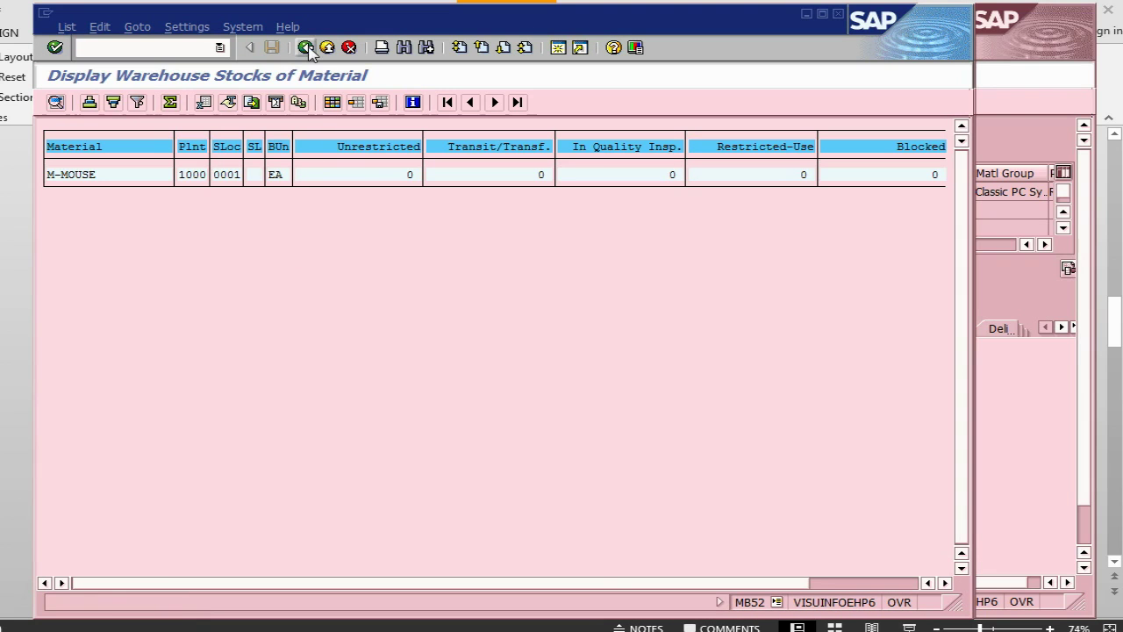
key(F3)
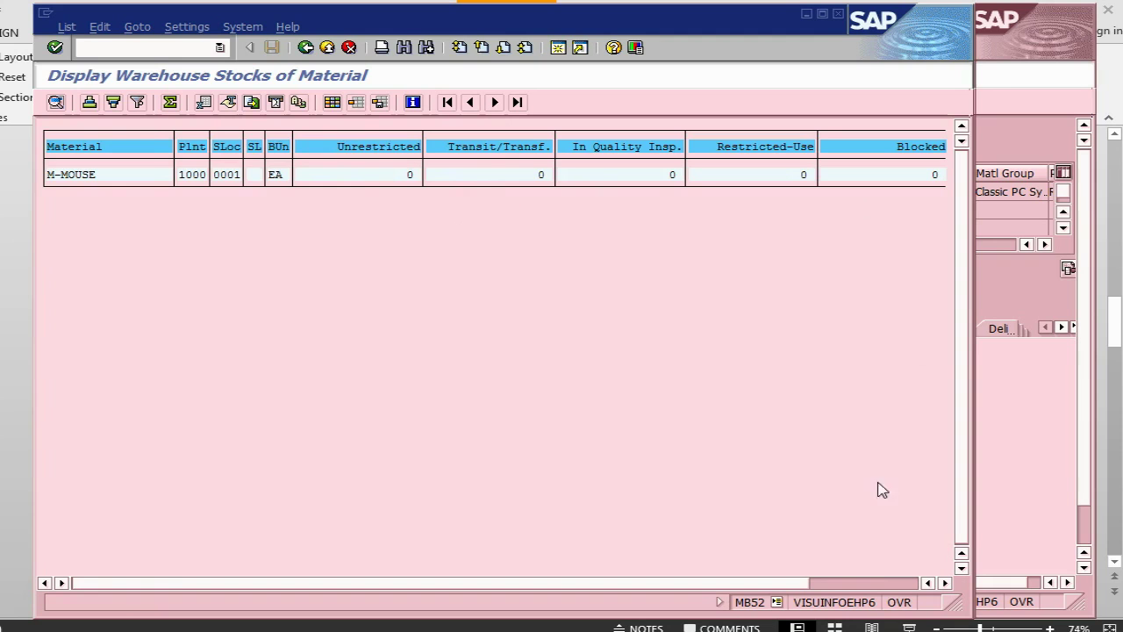
click(883, 583)
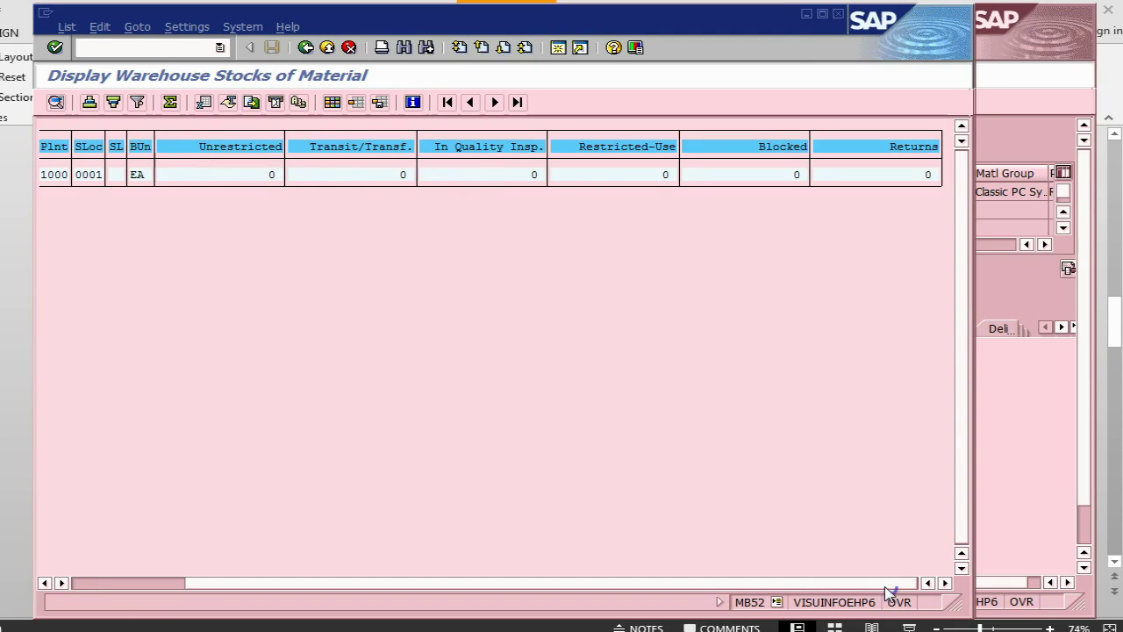
click(838, 14)
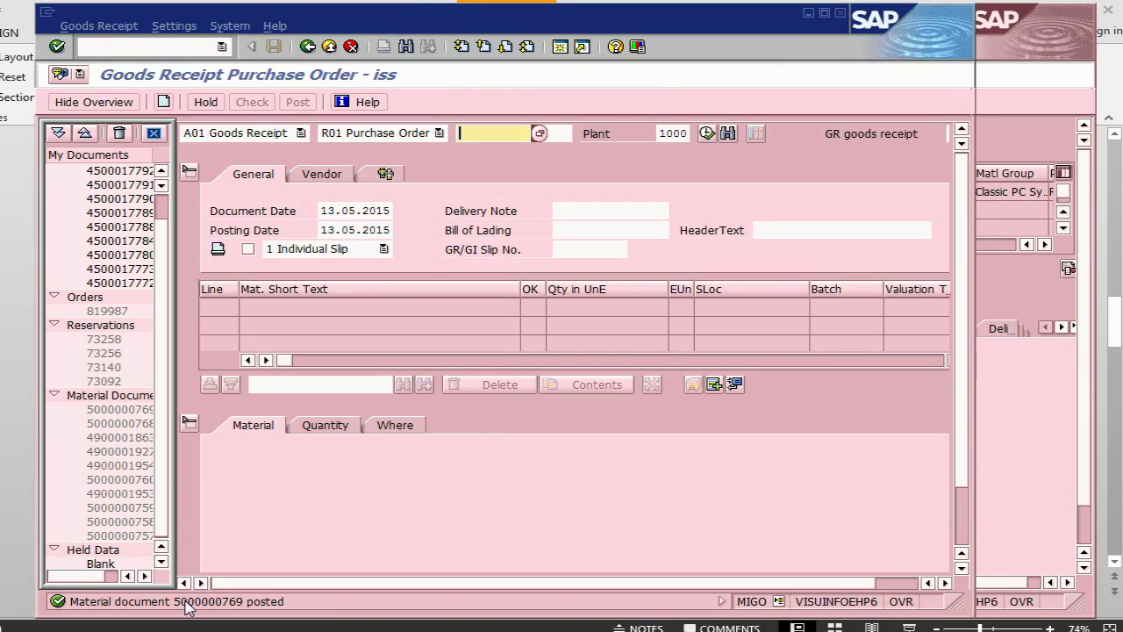
click(148, 46)
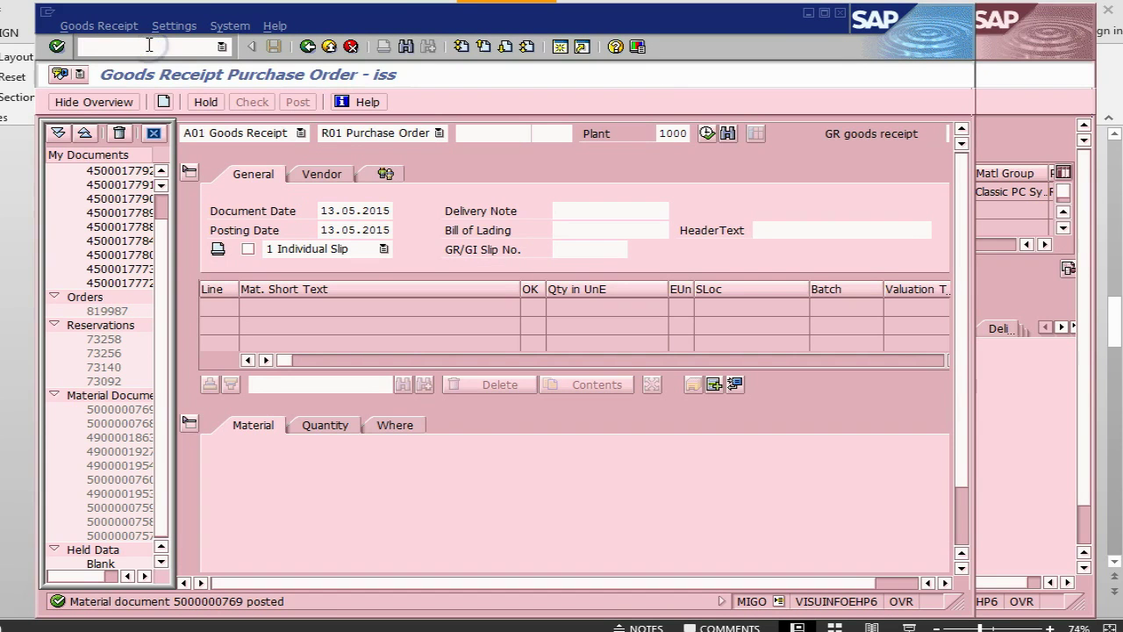
text(/nmb03)
key(Return)
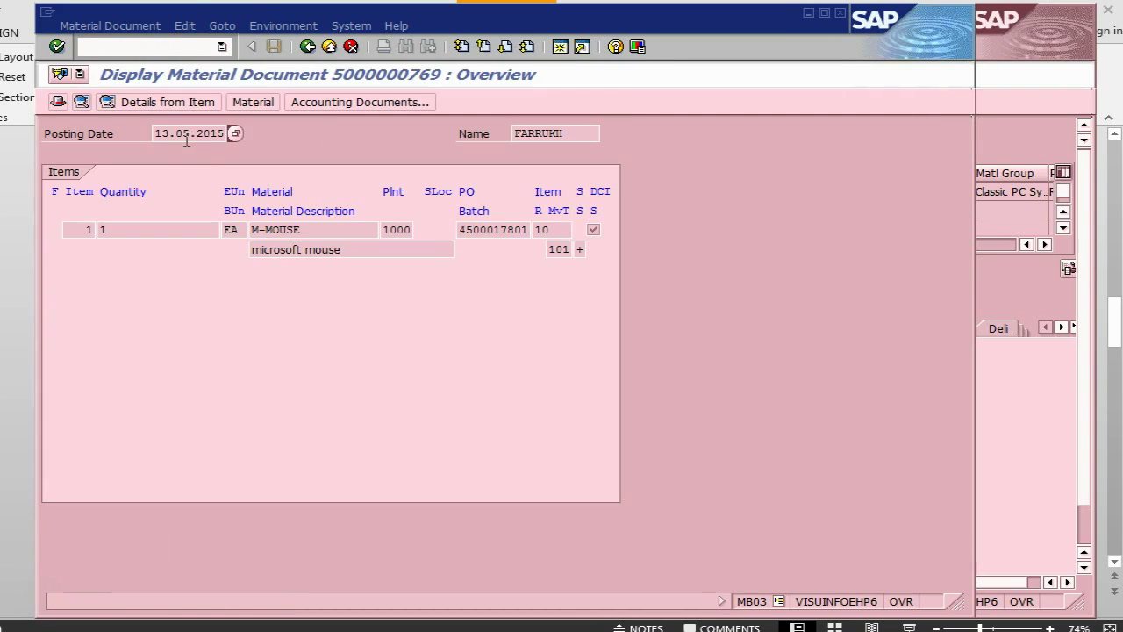
double_click(323, 230)
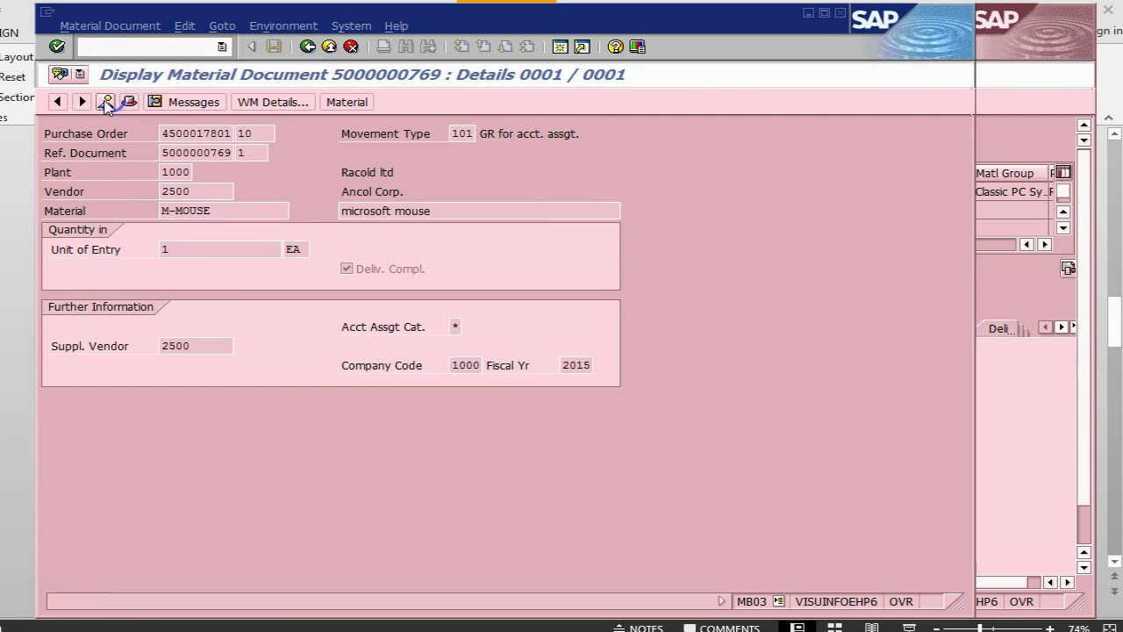
click(105, 103)
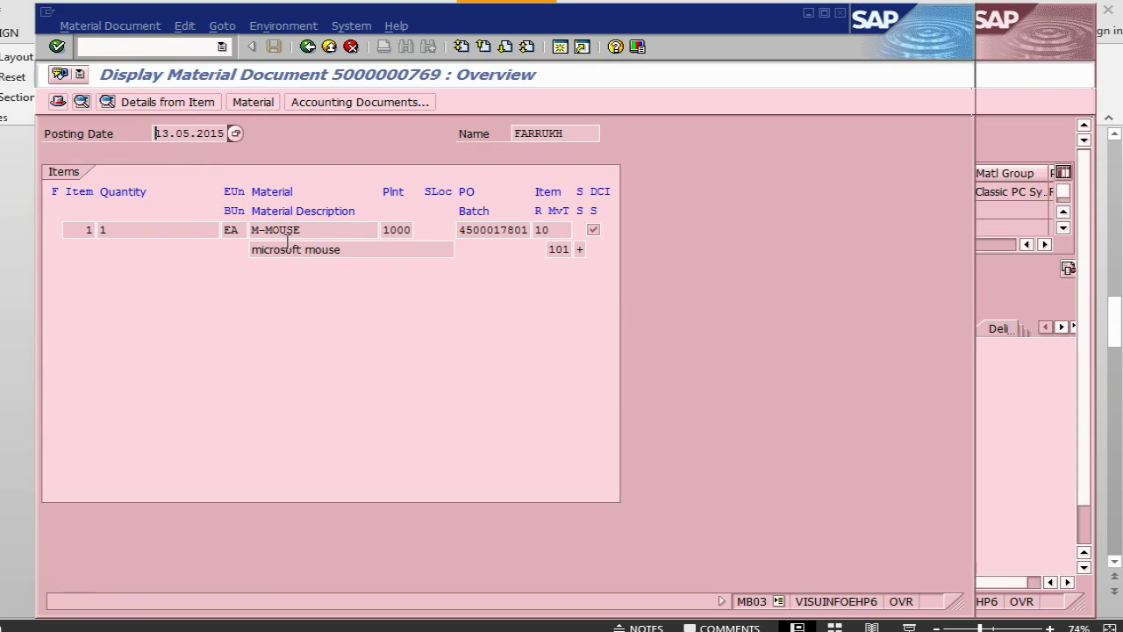
Open maintenance order 820040 for change with /niw32.
click(147, 46)
text(/niw32)
key(Return)
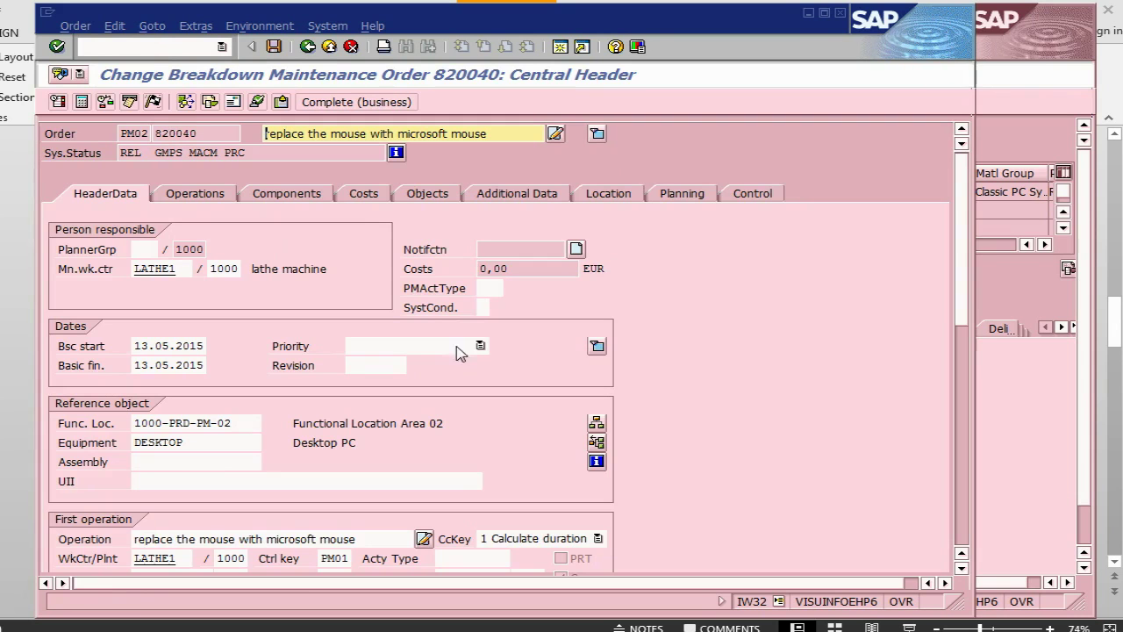
Review order 820040's actual costs of 12,00 and its component list.
click(409, 246)
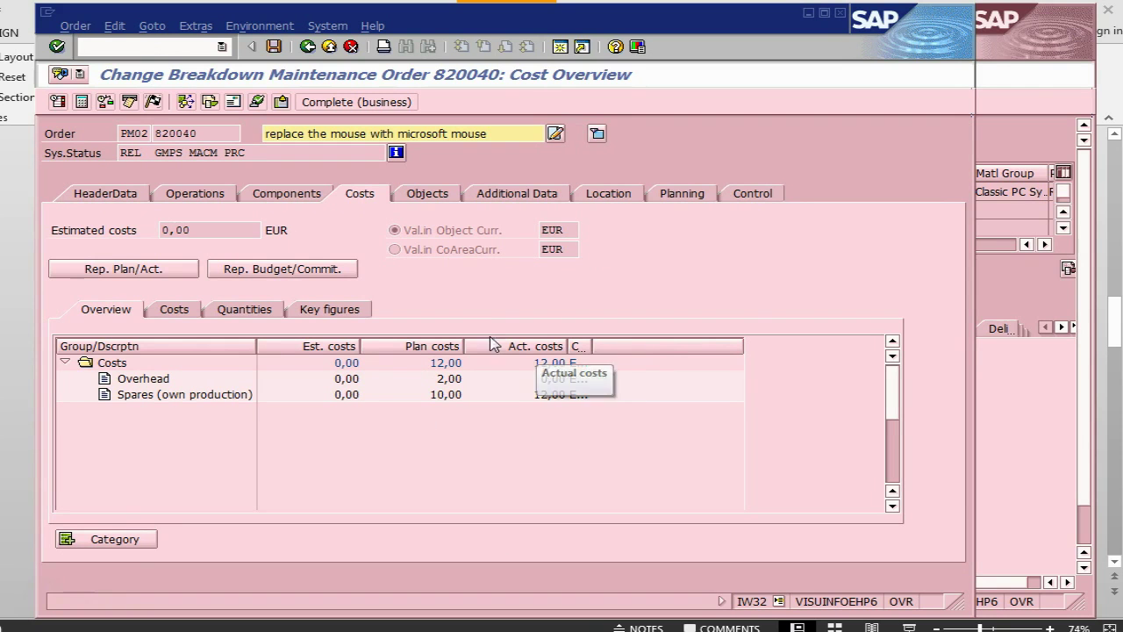
click(290, 193)
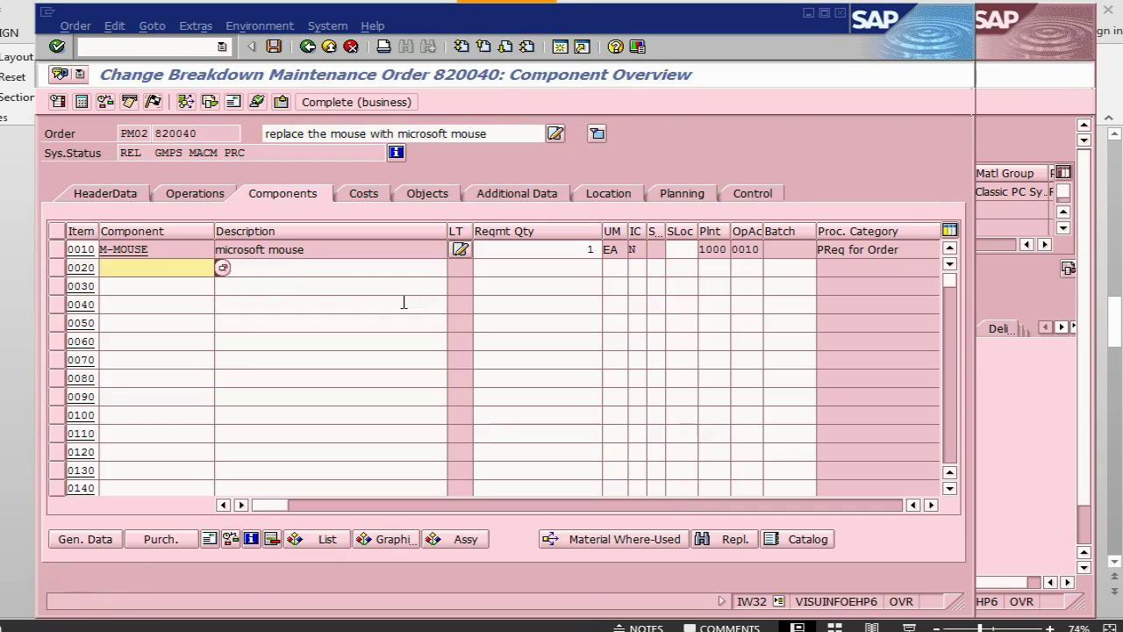
click(930, 504)
click(931, 504)
click(930, 505)
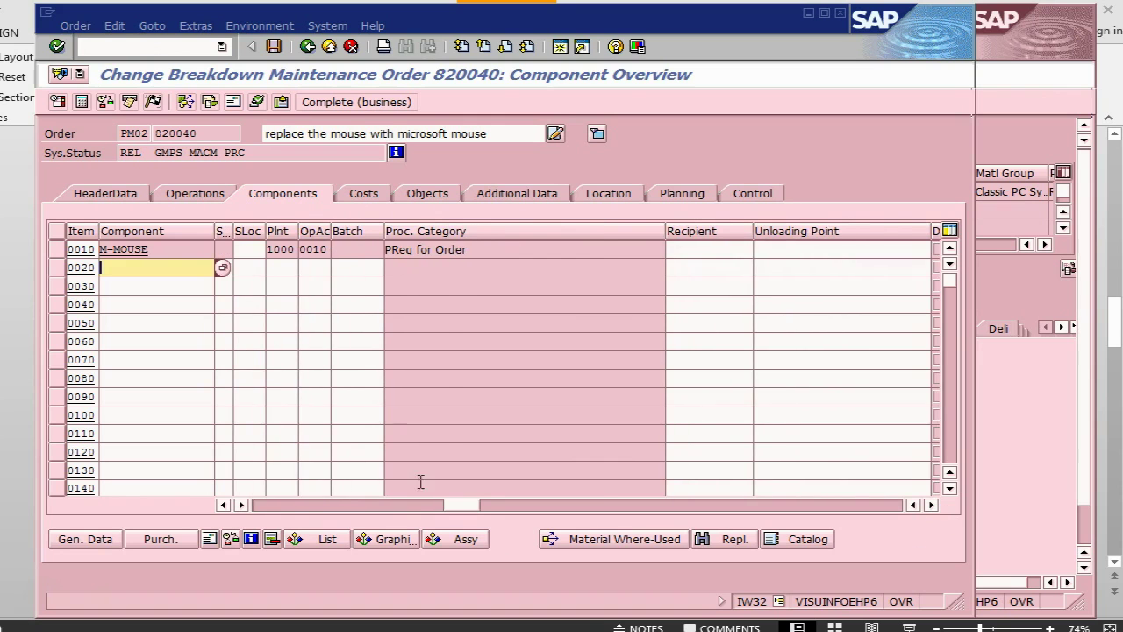
drag(287, 507, 272, 507)
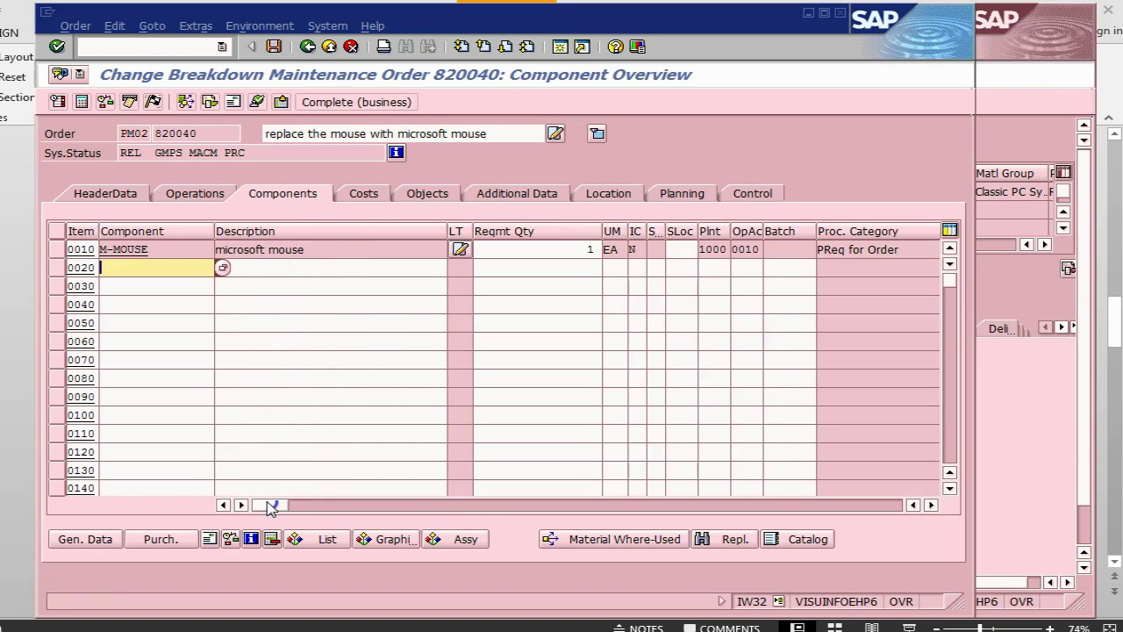
Check the M-MOUSE component's purchasing data shows 1 EA received, then return to the header data.
click(56, 250)
click(140, 540)
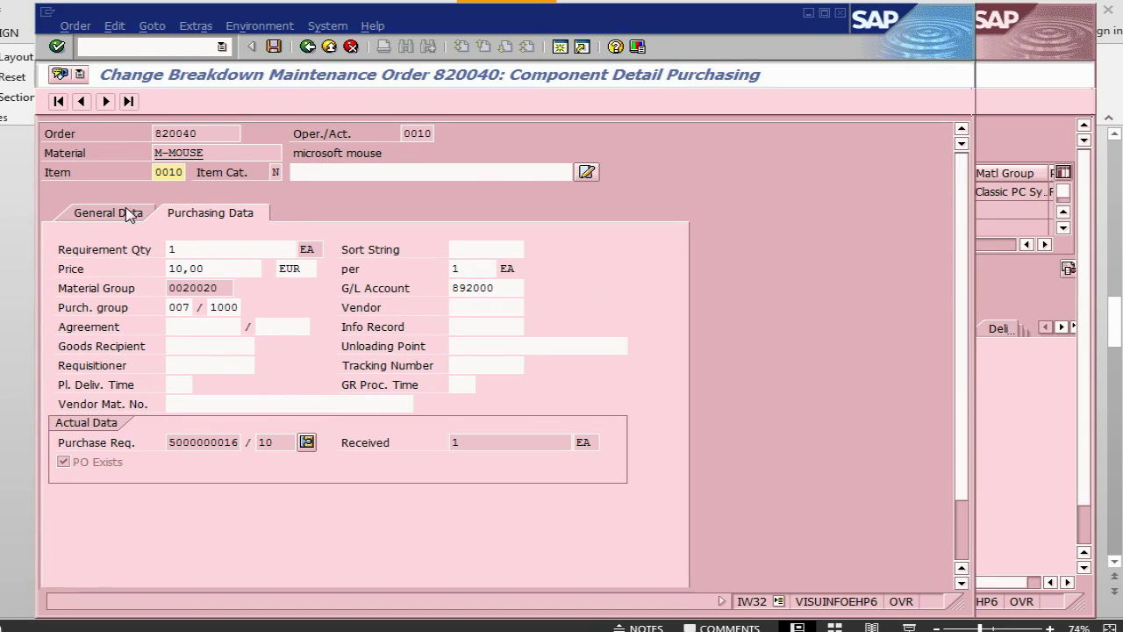
click(308, 45)
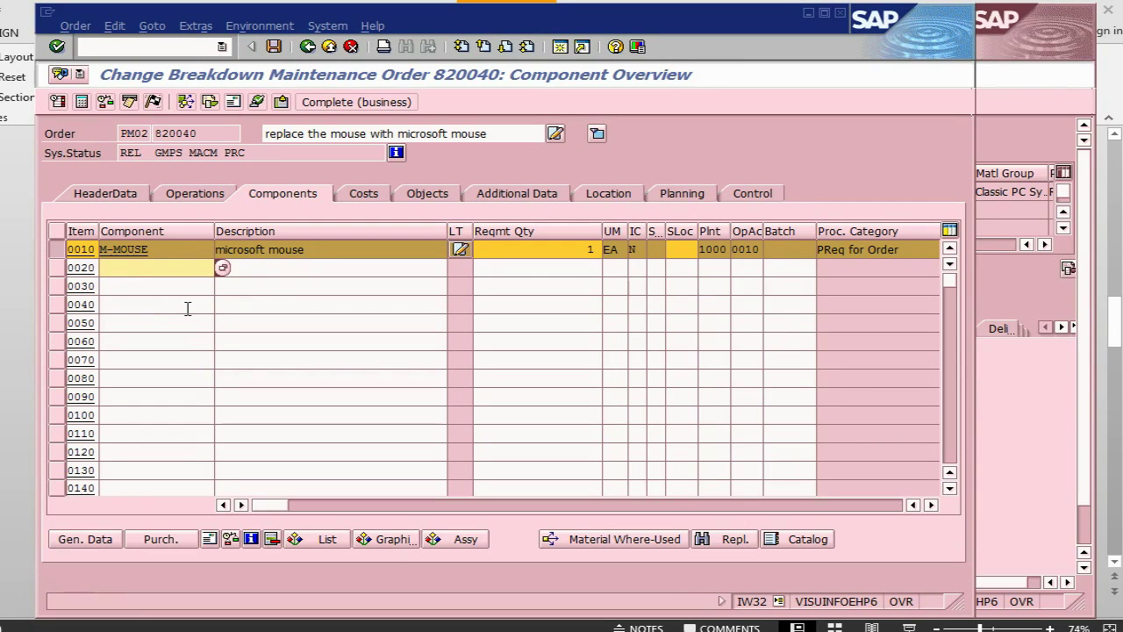
click(102, 197)
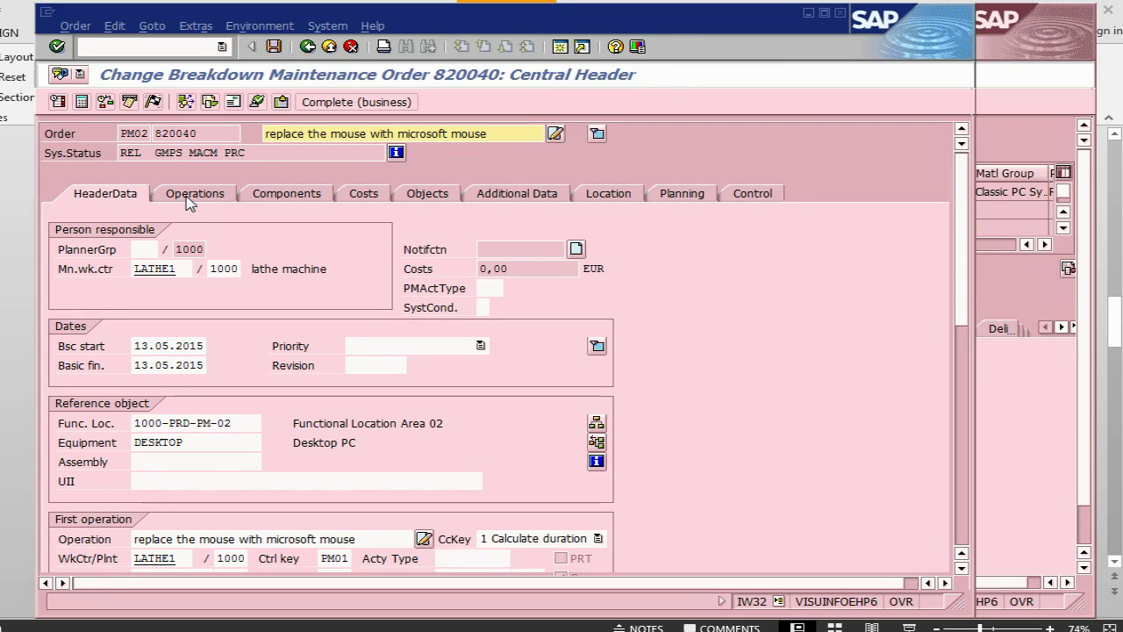
key(alt+Tab)
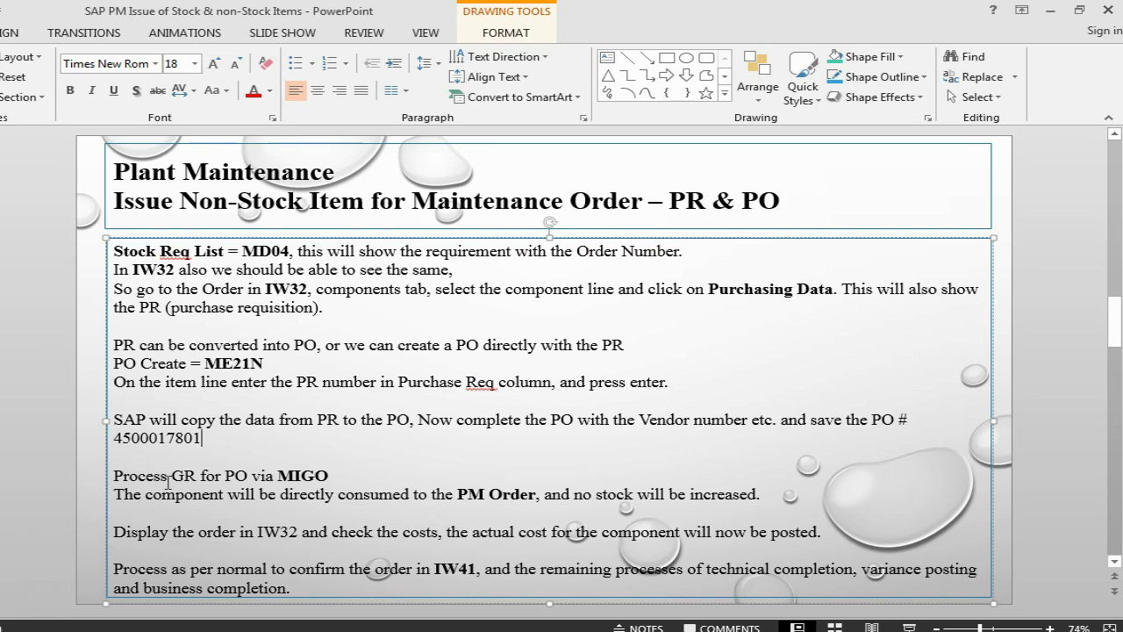